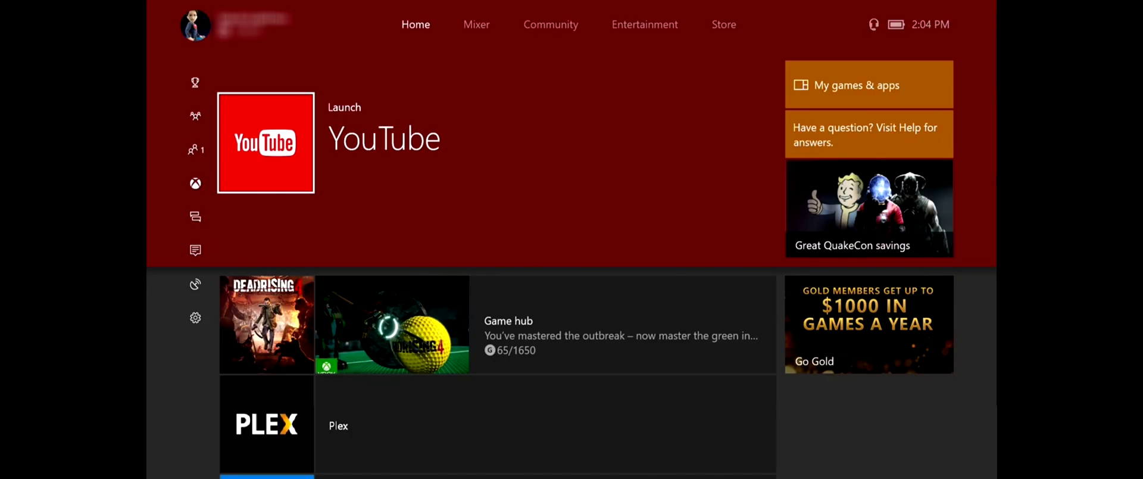
# Open the Store from the Xbox guide and bring up the Store search
pyautogui.press('super')
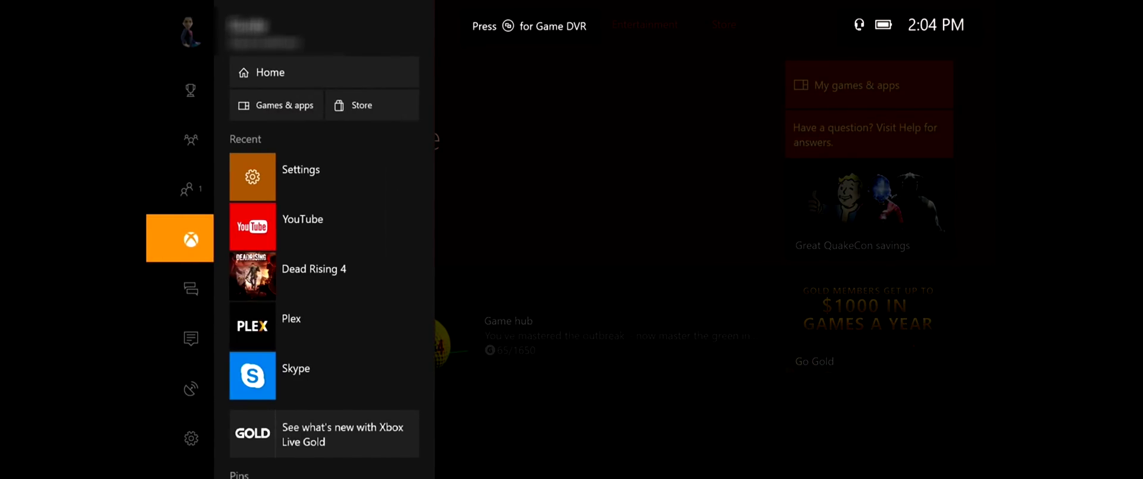
pyautogui.press('Right')
pyautogui.press('Down')
pyautogui.press('Right')
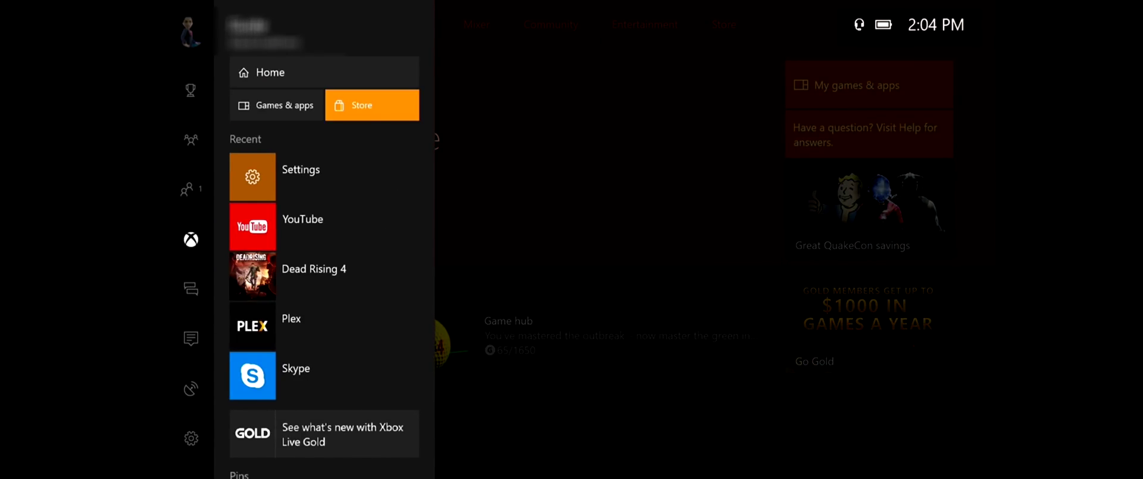
pyautogui.press('Return')
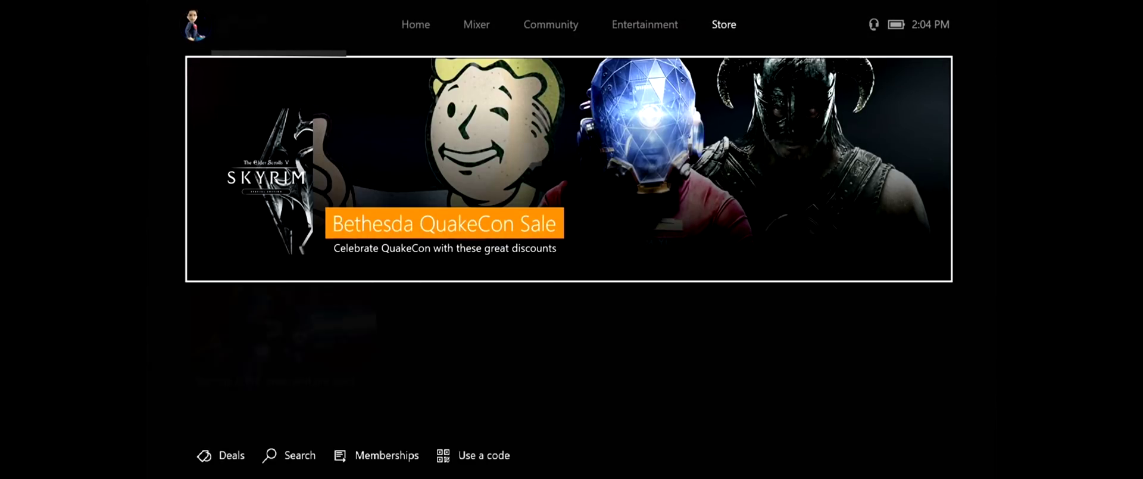
pyautogui.press('Down')
pyautogui.press('Down')
pyautogui.press('Return')
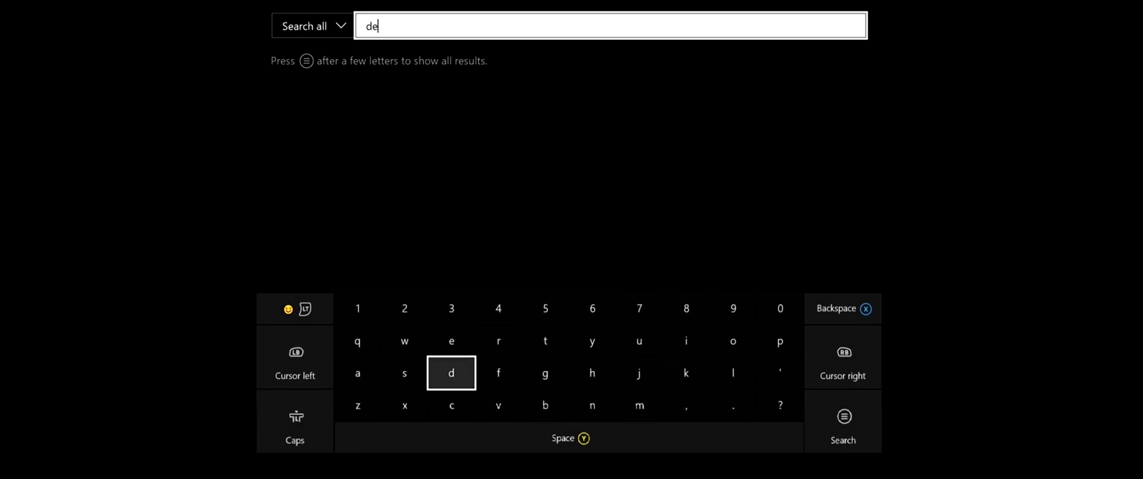
# Search 'dev' and install the Dev Mode Activation app from the results
pyautogui.write('v')
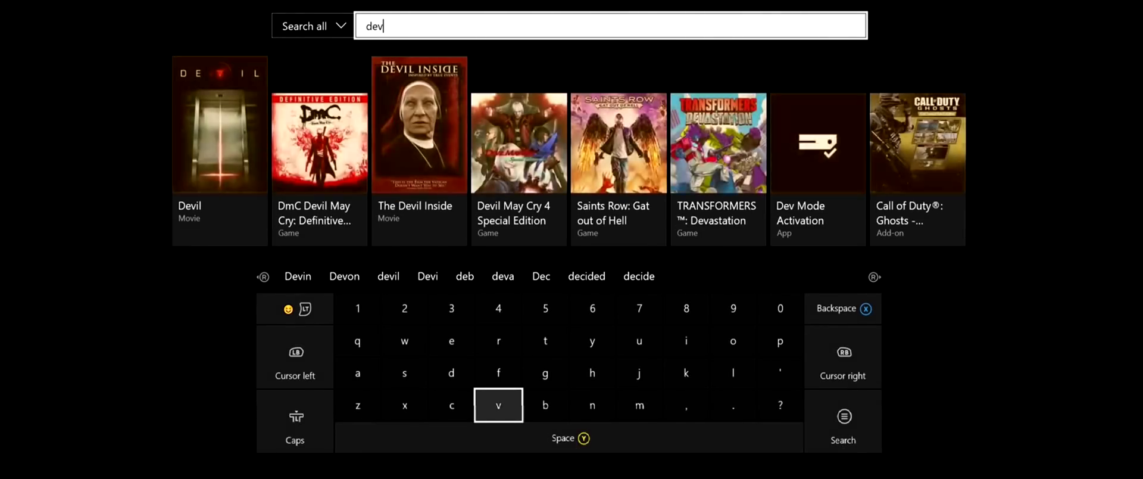
pyautogui.press('Up')
pyautogui.press('Up')
pyautogui.press('Up')
pyautogui.press('Up')
pyautogui.press('Up')
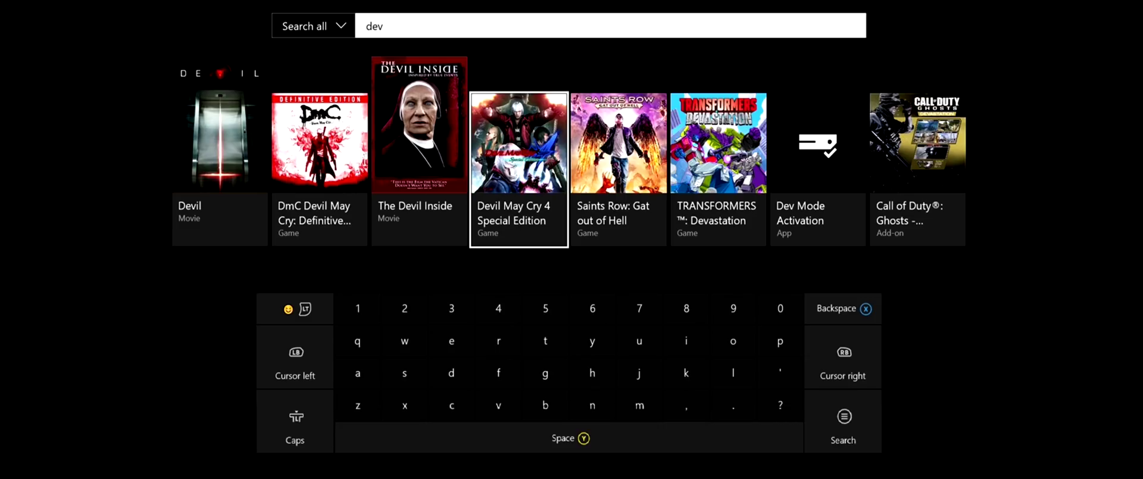
pyautogui.press('Right')
pyautogui.press('Right')
pyautogui.press('Right')
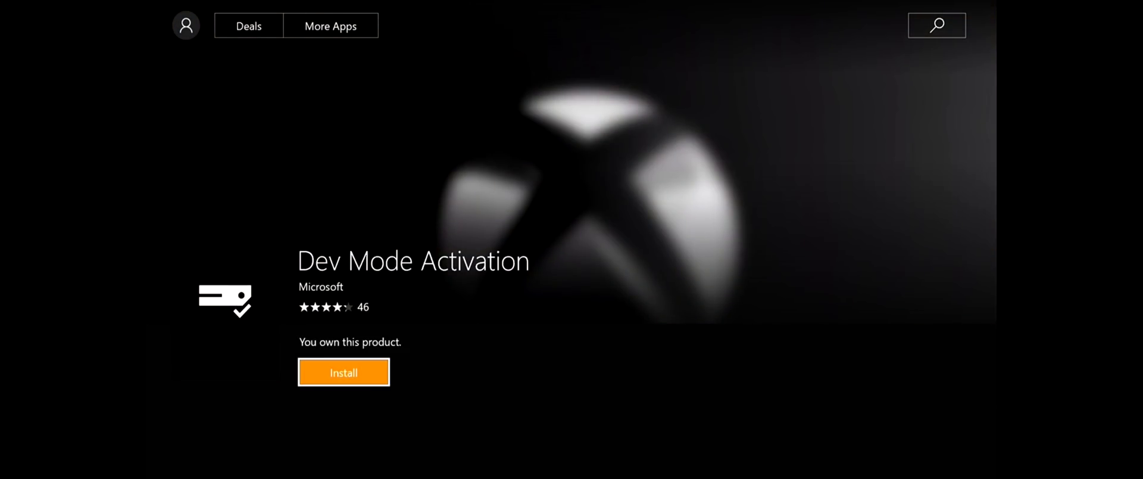
pyautogui.press('Return')
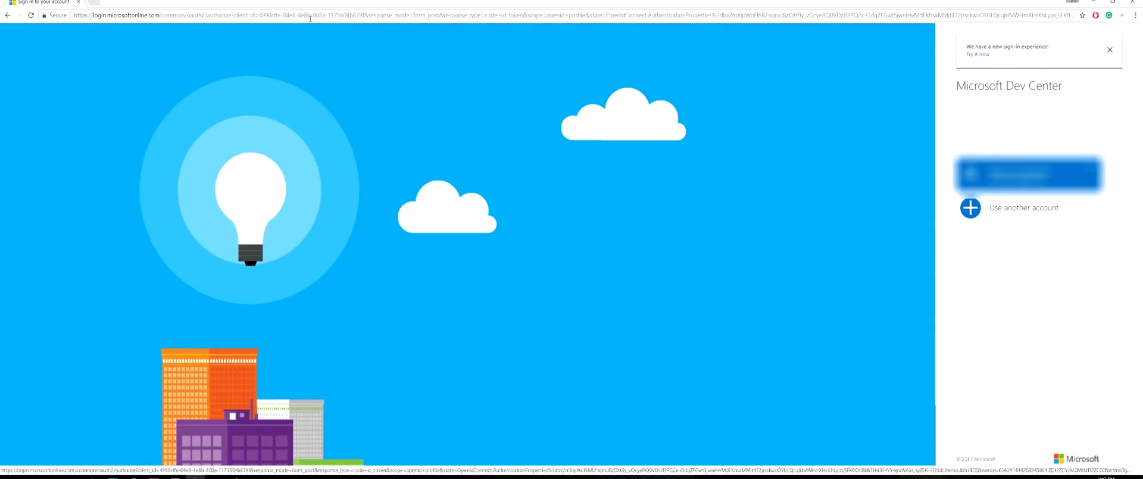
# Sign in to Microsoft Dev Center with the existing developer account
pyautogui.click(1029, 174)
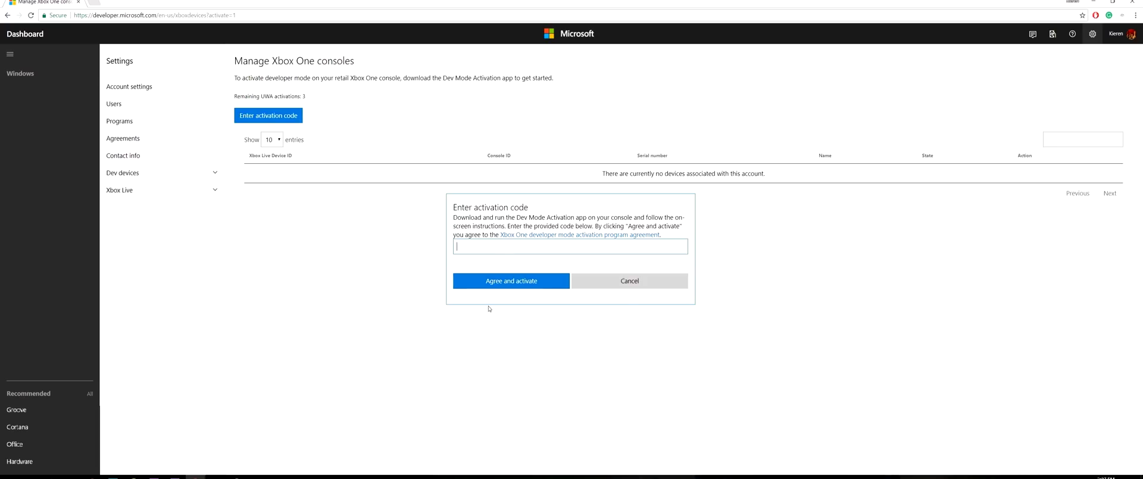
# Enter the activation code shown on the console and choose Agree and activate
pyautogui.click(221, 473)
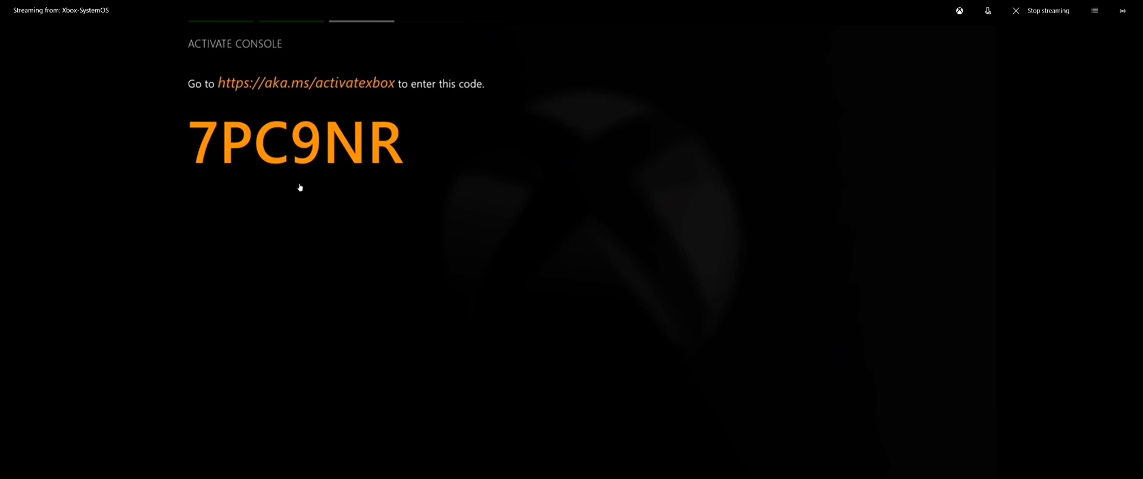
pyautogui.hotkey('alt', 'Tab')
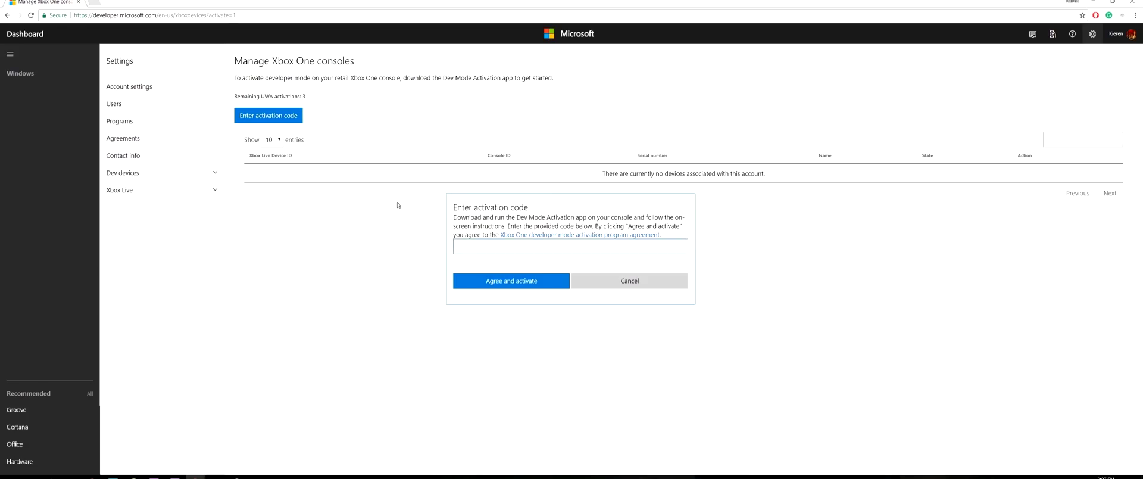
pyautogui.hotkey('alt', 'Tab')
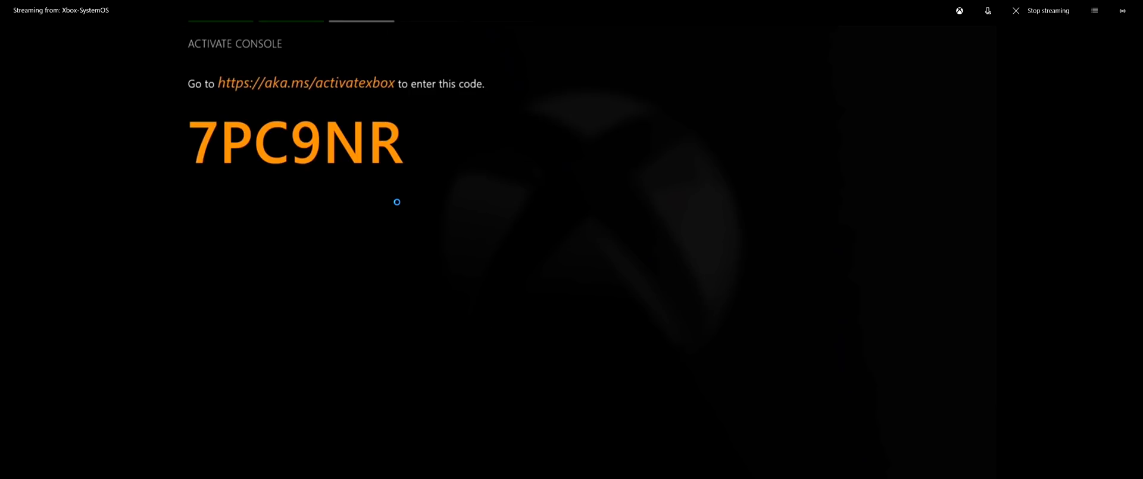
pyautogui.hotkey('alt', 'Tab')
pyautogui.write('7PC')
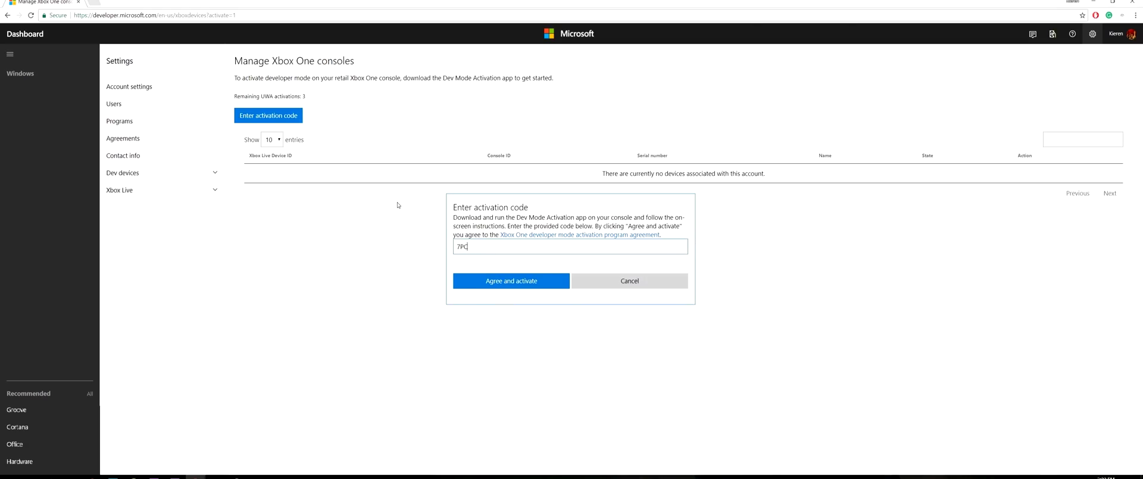
pyautogui.write('9NR')
pyautogui.click(541, 286)
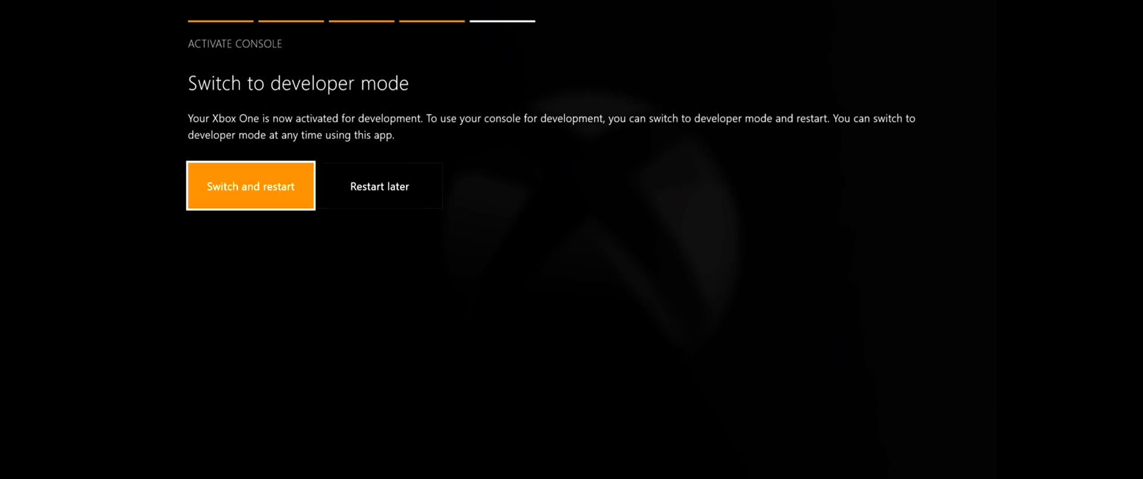
# Choose Switch and restart on the Switch to developer mode screen
pyautogui.press('Return')
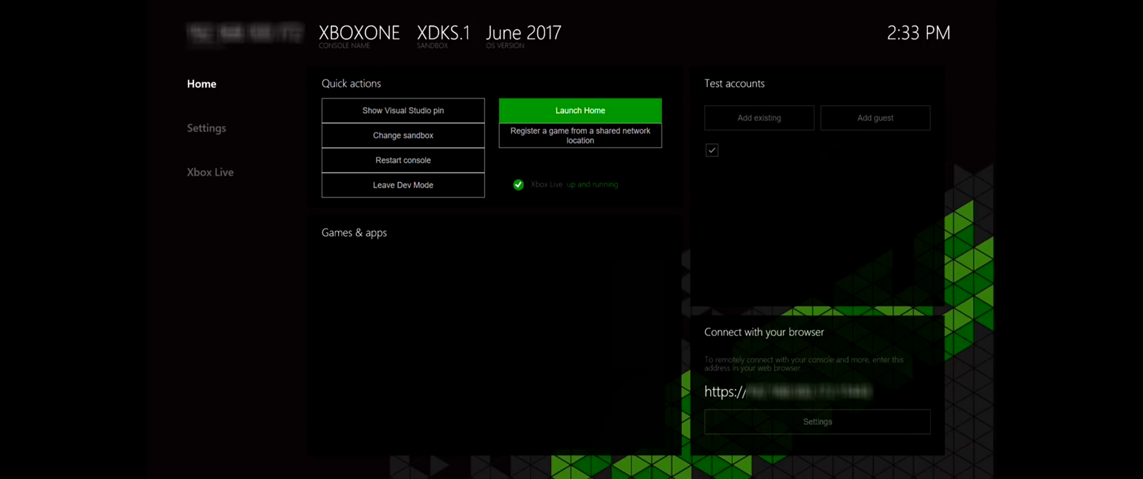
# Move in Dev Home toward the Connect with your browser settings
pyautogui.press('Right')
pyautogui.press('Down')
pyautogui.press('Down')
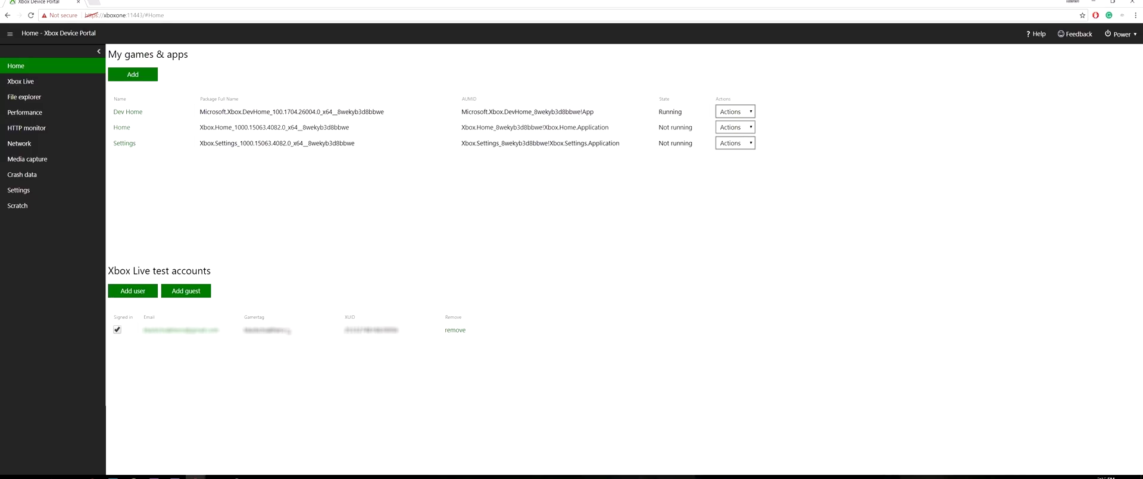
# View the Performance, Media capture, Network and Xbox Live pages in Device Portal
pyautogui.click(41, 116)
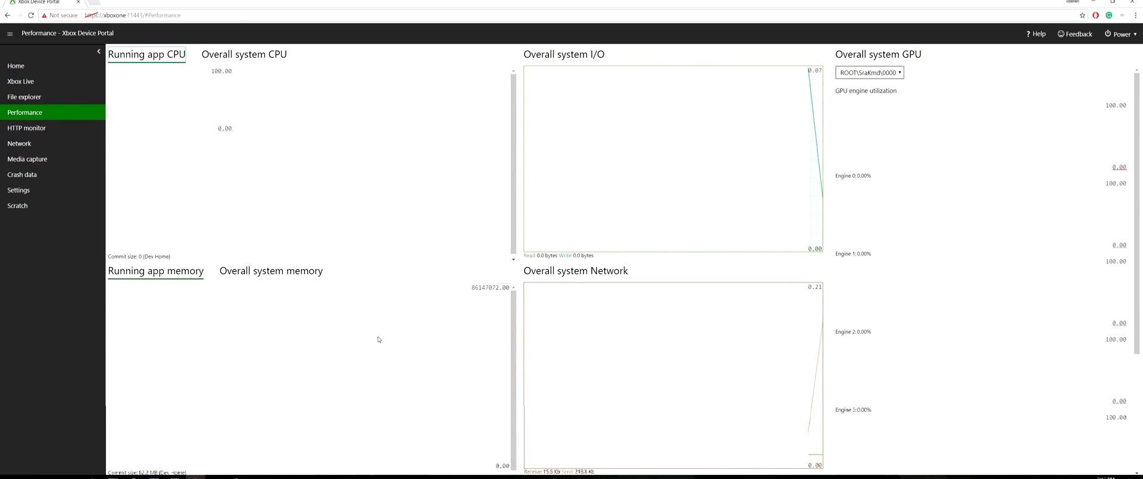
pyautogui.click(72, 159)
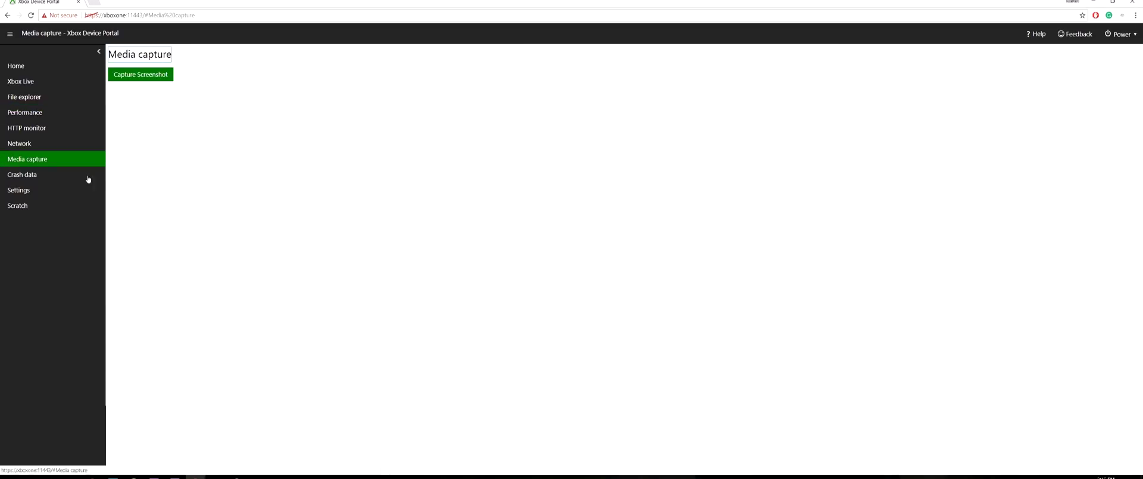
pyautogui.click(19, 145)
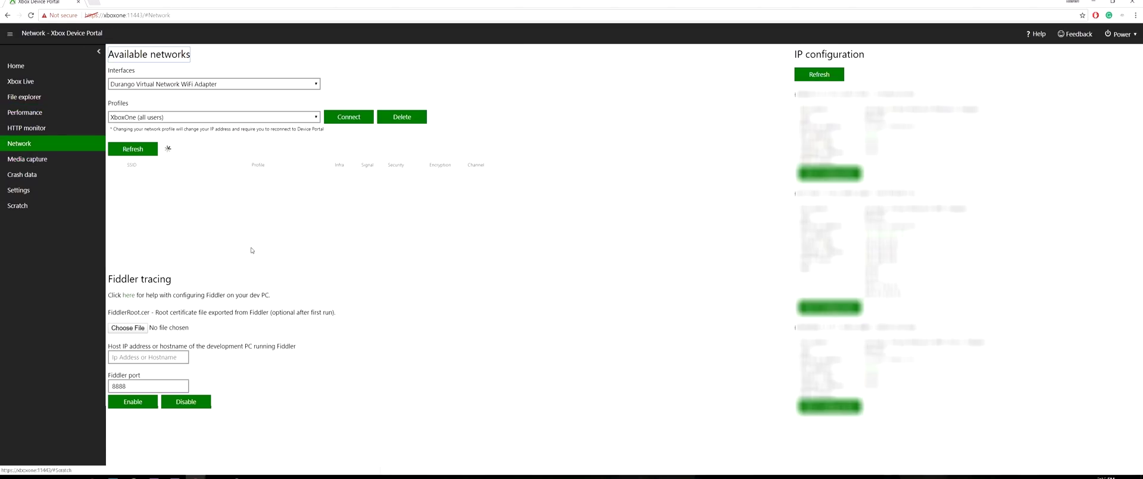
pyautogui.click(30, 82)
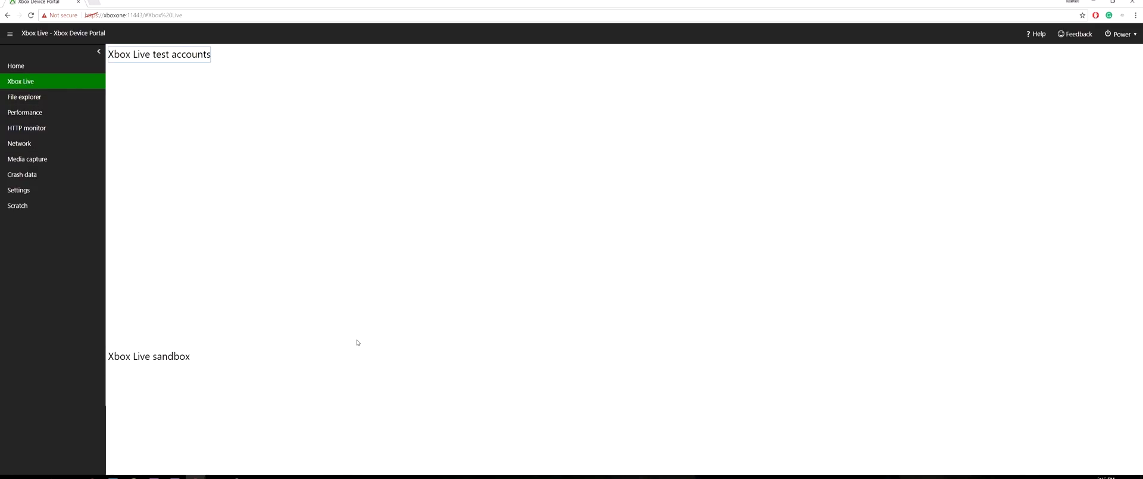
# Launch the Unity editor from a Start search for 'unity'
pyautogui.press('super')
pyautogui.write('unity')
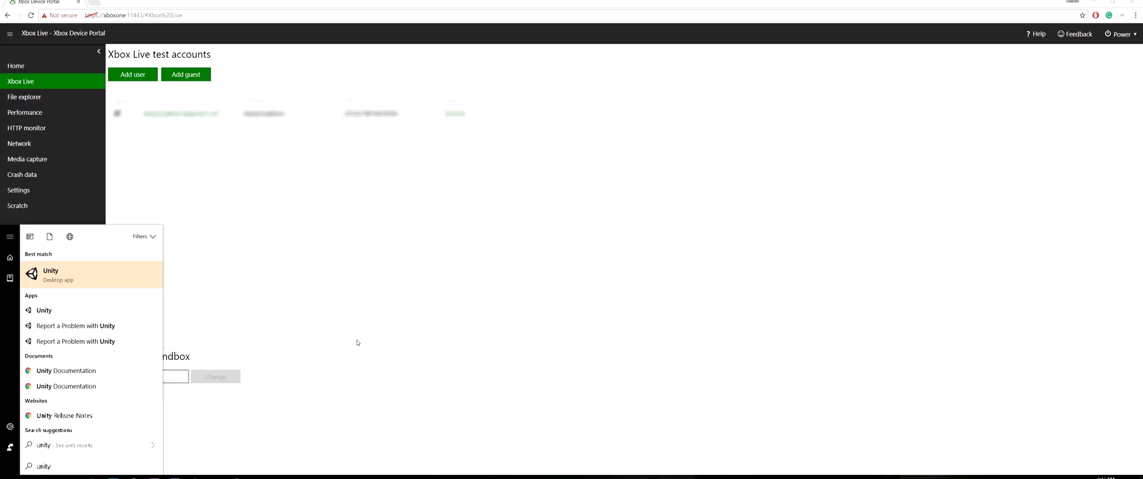
pyautogui.press('Return')
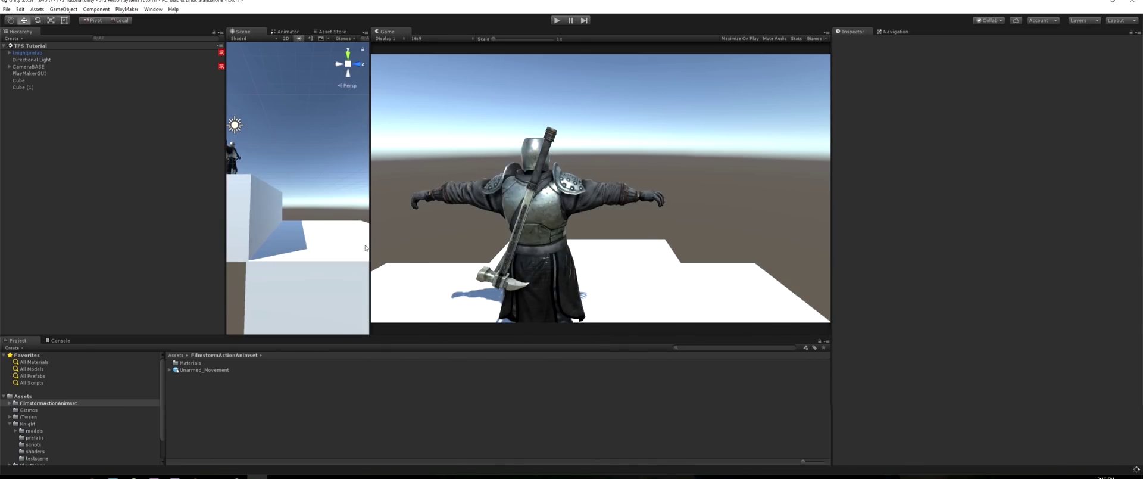
# Widen the Scene view, play the game walking the knight forward, then stop play mode
pyautogui.moveTo(370, 232); pyautogui.dragTo(473, 226)
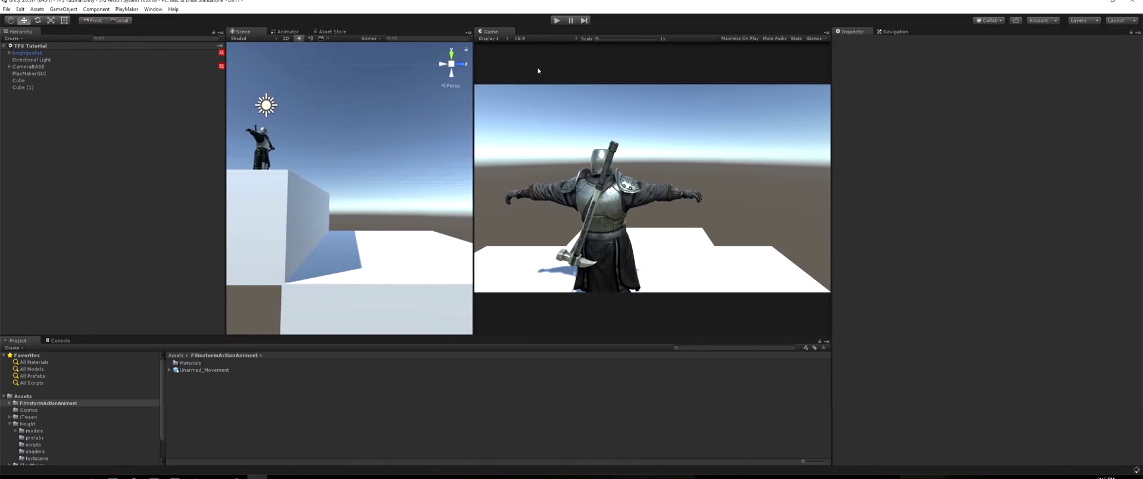
pyautogui.click(556, 21)
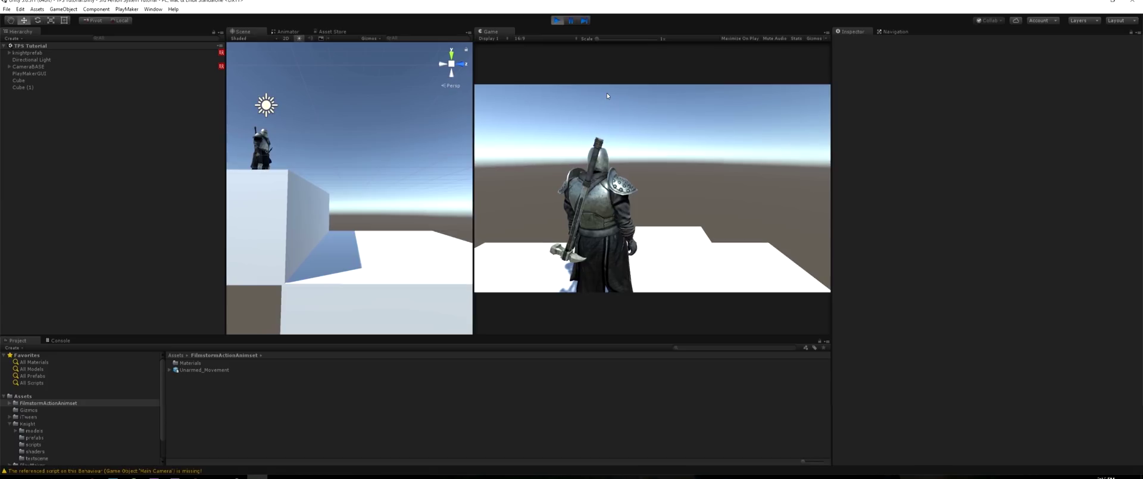
pyautogui.press('w')
pyautogui.press('w')
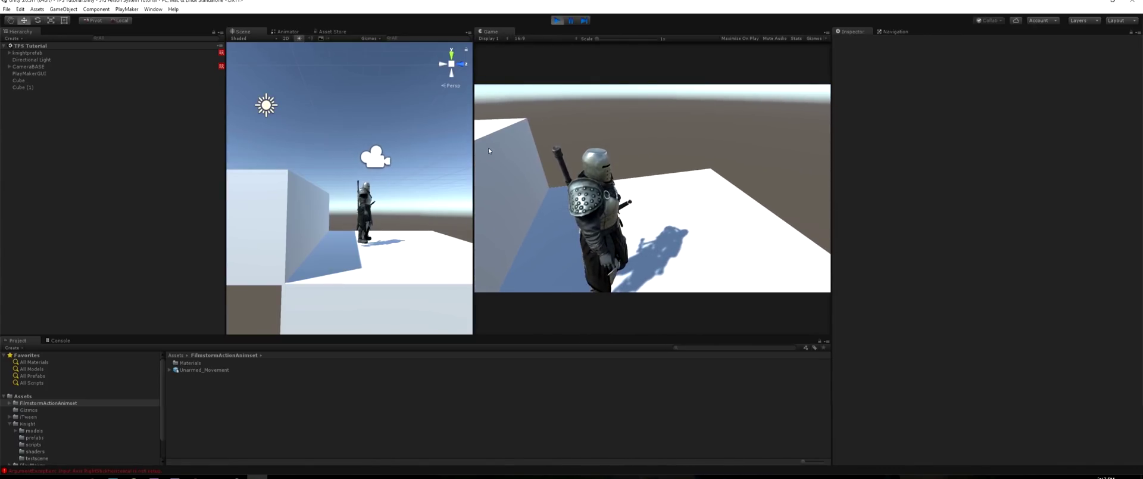
pyautogui.hotkey('ctrl', 'p')
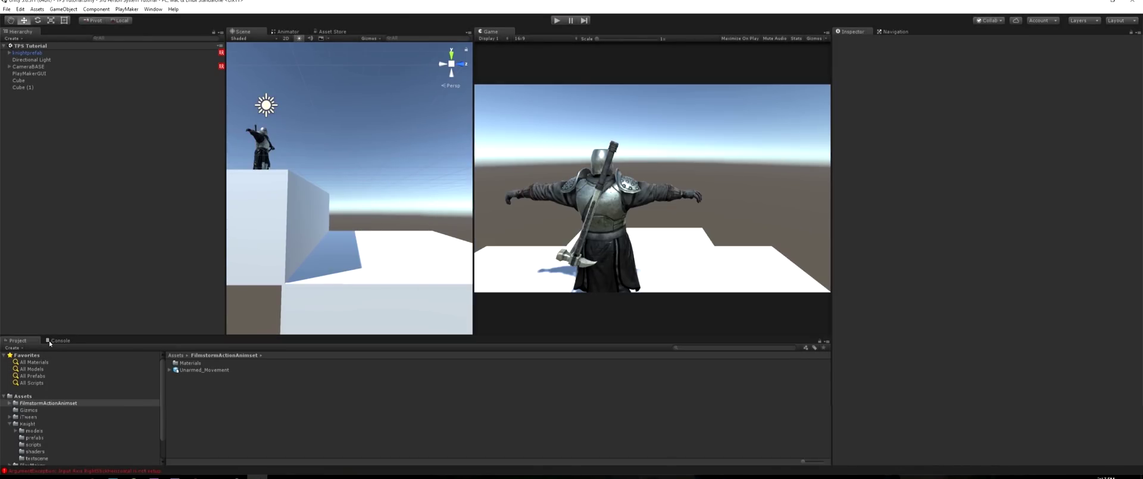
# Check the error list, then open Edit > Project Settings > Input
pyautogui.click(51, 341)
pyautogui.scroll(-3, 45, 416)
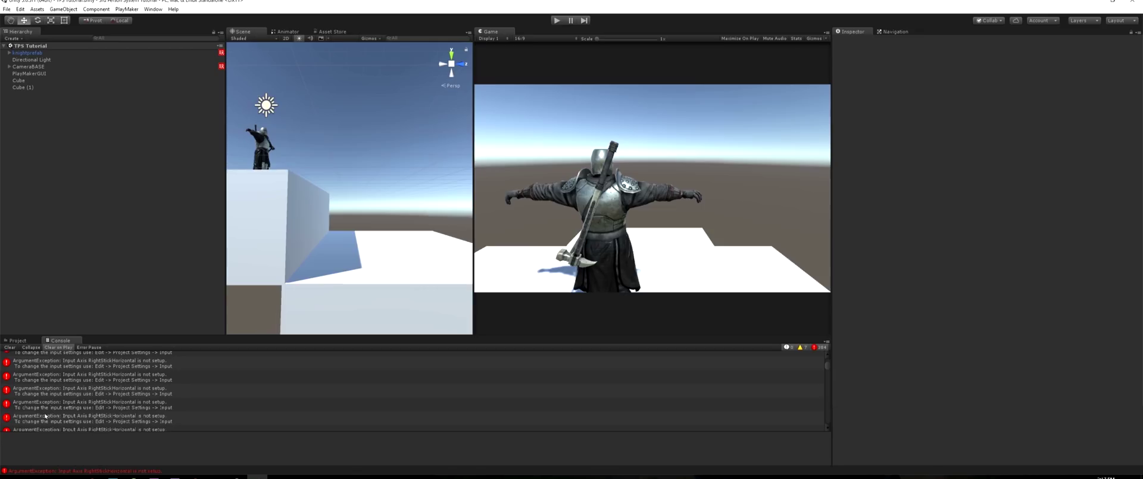
pyautogui.click(20, 9)
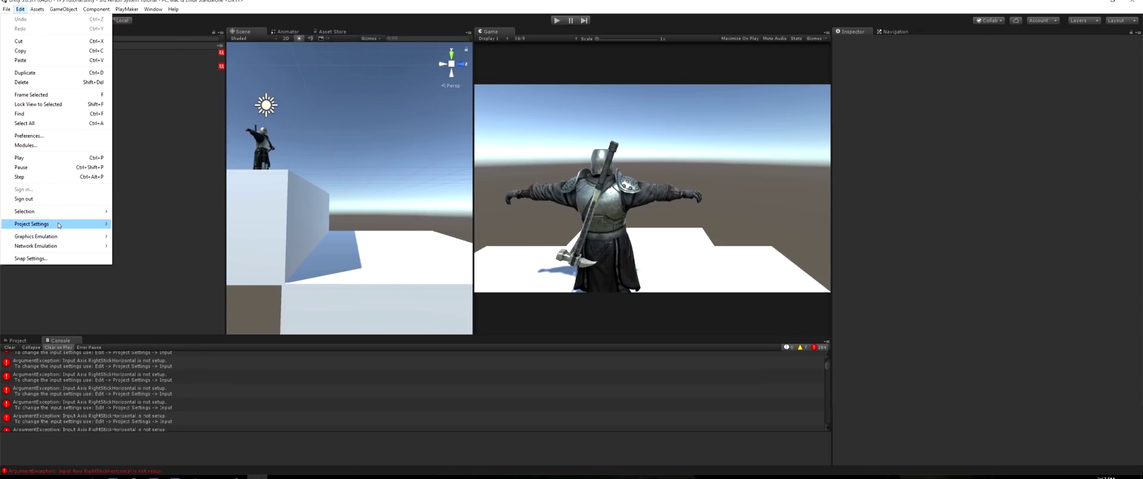
pyautogui.moveTo(53, 224)
pyautogui.click(149, 231)
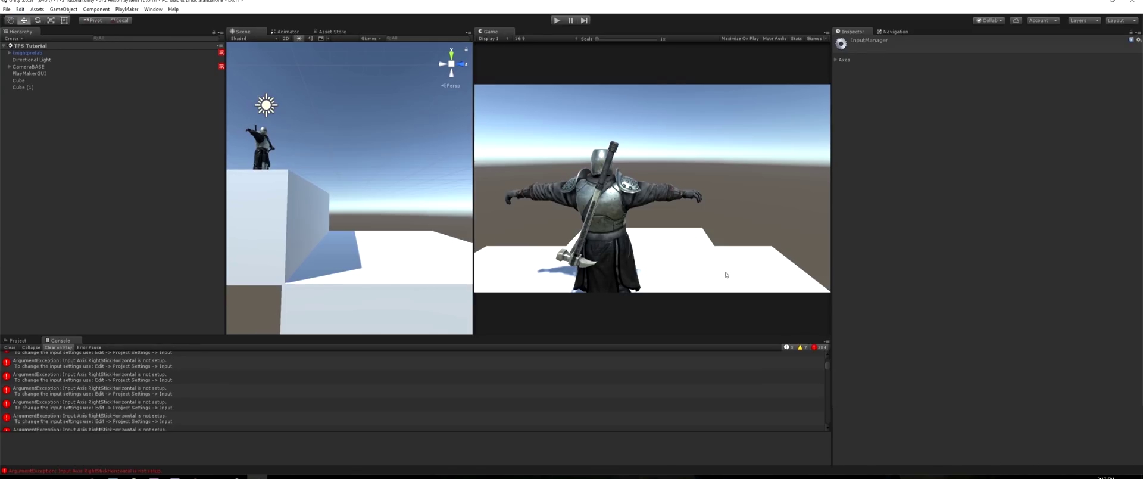
# Set the axes Size to 19 and rename the new last axis RightStickHorizontal
pyautogui.click(835, 59)
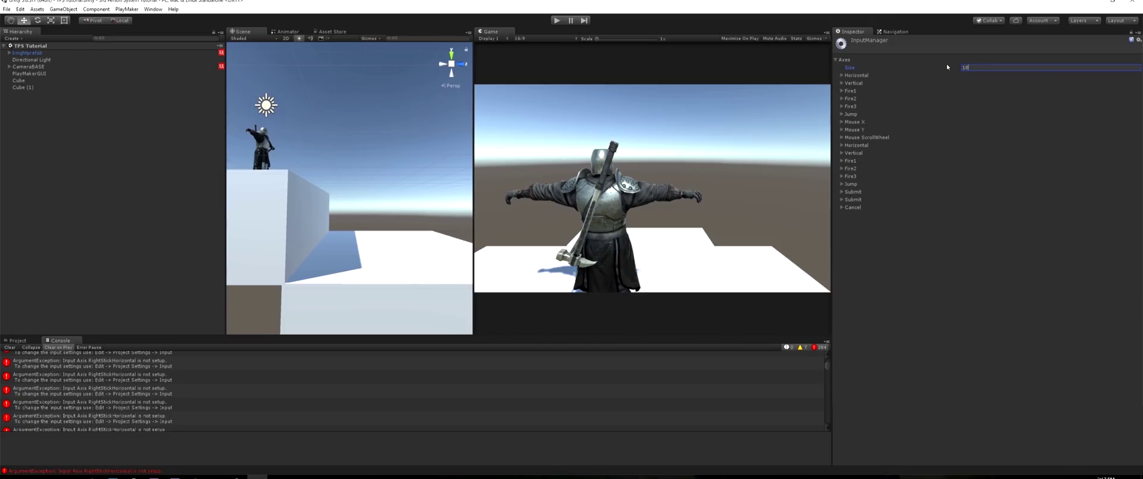
pyautogui.write('19')
pyautogui.press('Return')
pyautogui.click(842, 215)
pyautogui.click(991, 223)
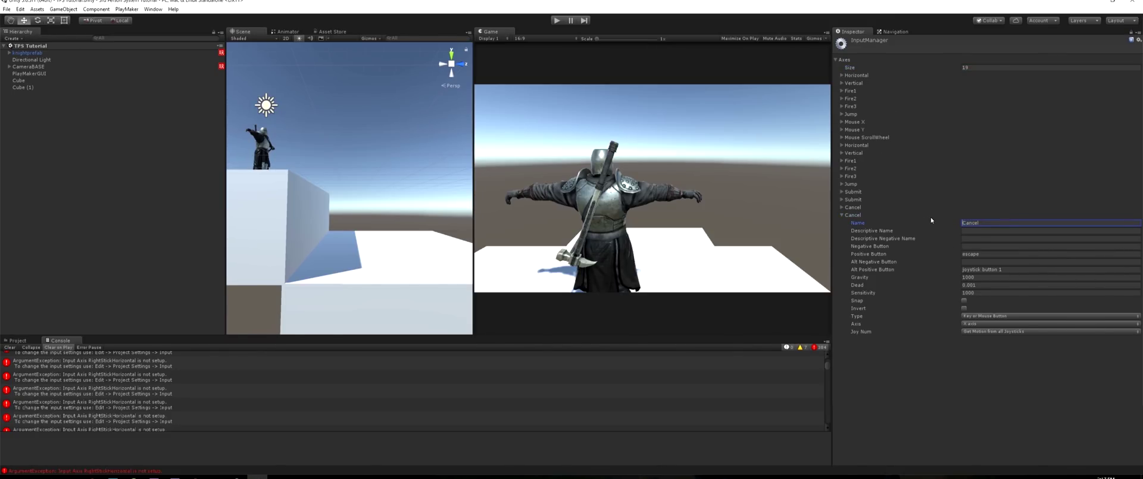
pyautogui.write('RightStickHorizontal')
pyautogui.press('Tab')
pyautogui.press('Tab')
pyautogui.press('Tab')
pyautogui.press('Tab')
# Clear its button bindings and set gravity 1, dead zone 0.19, sensitivity 1
pyautogui.press('BackSpace')
pyautogui.press('Tab')
pyautogui.press('Tab')
pyautogui.press('BackSpace')
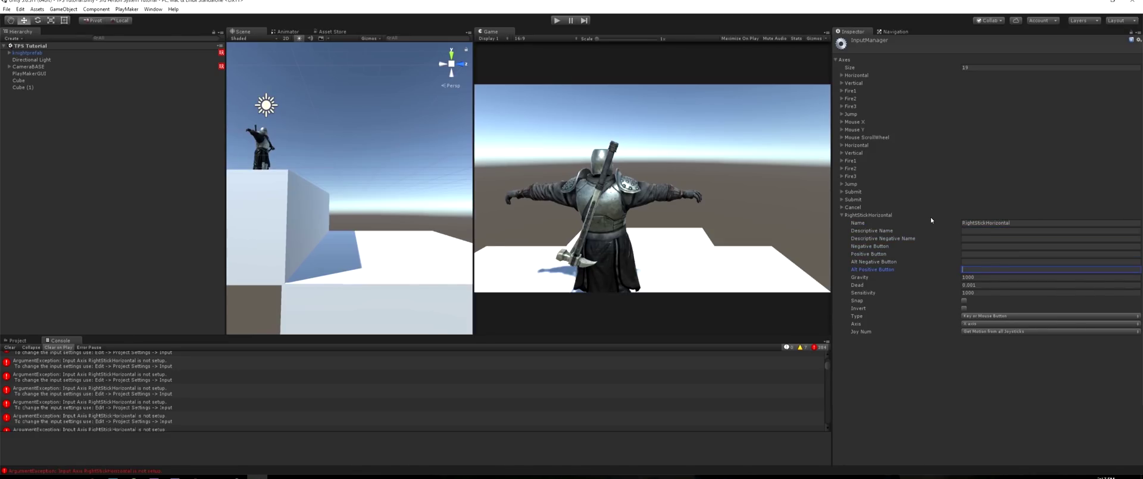
pyautogui.press('Tab')
pyautogui.write('1')
pyautogui.press('Tab')
pyautogui.write('0.19')
pyautogui.press('Tab')
pyautogui.write('1')
pyautogui.press('Tab')
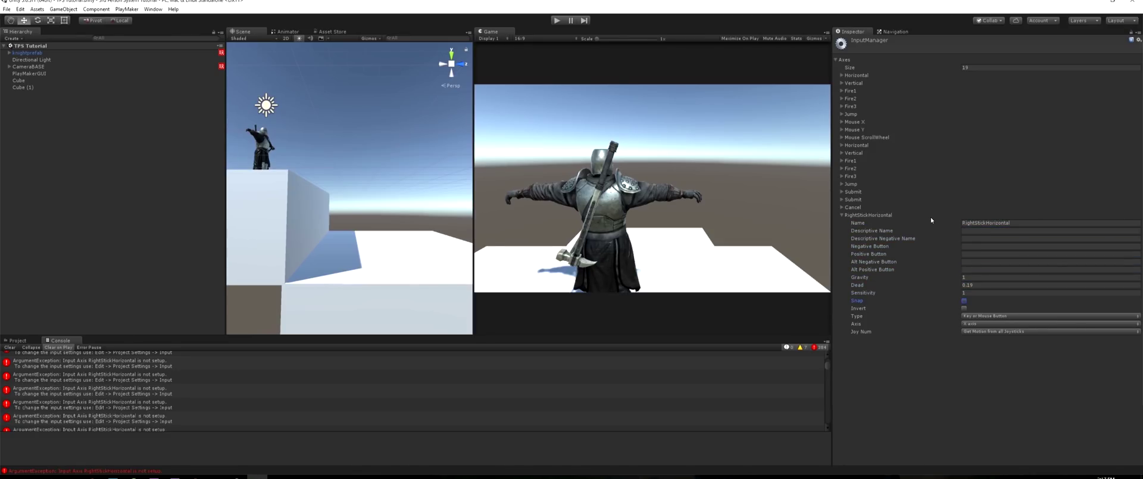
# Make RightStickHorizontal a Joystick Axis mapped to the 4th axis
pyautogui.click(977, 316)
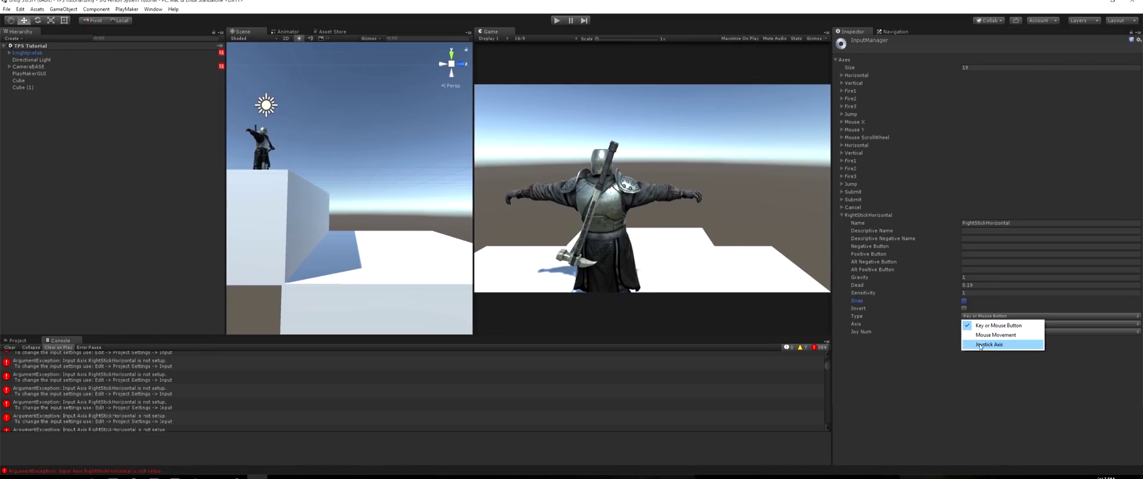
pyautogui.click(980, 344)
pyautogui.click(983, 323)
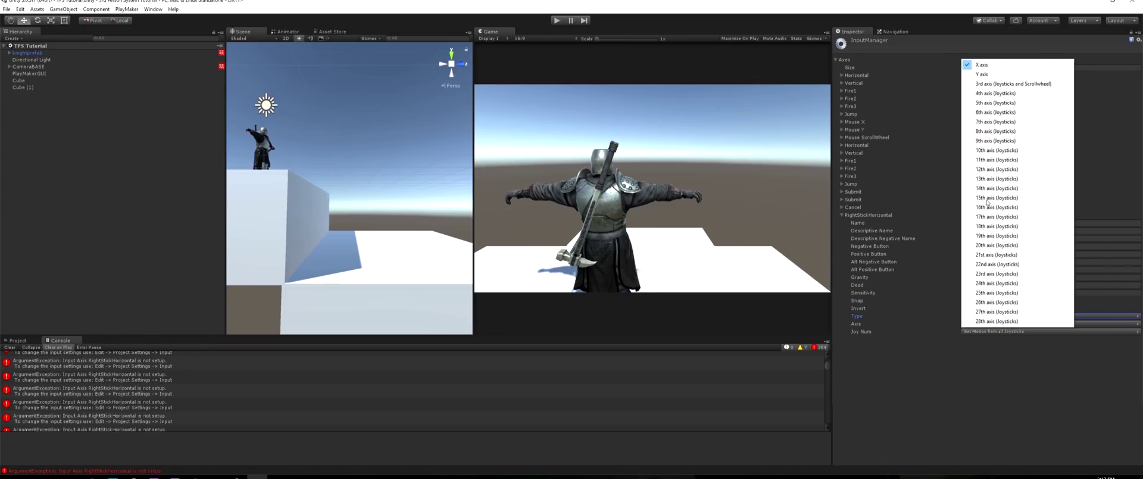
pyautogui.click(991, 95)
# Set Size to 20 and rename the duplicated axis RightStickVertical
pyautogui.click(960, 68)
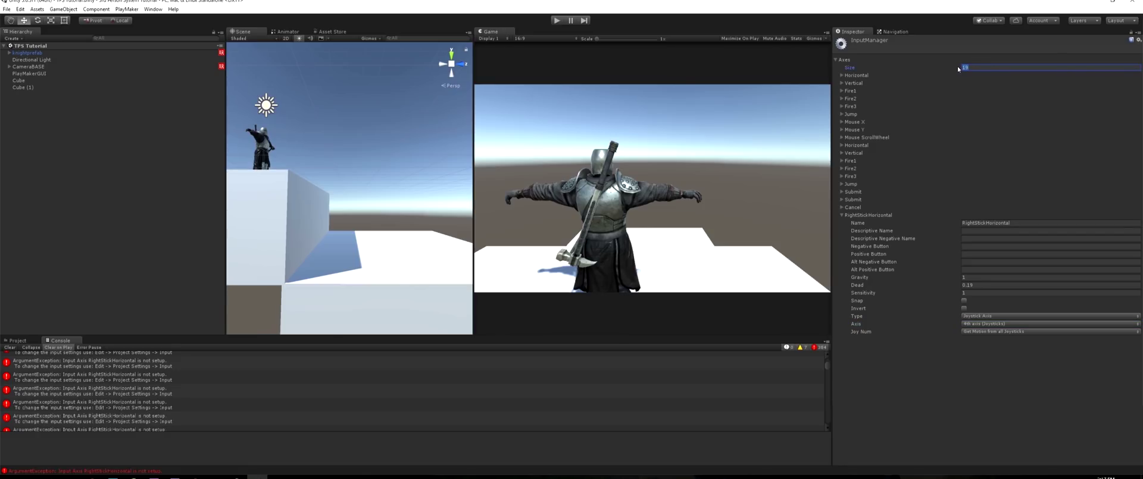
pyautogui.write('20')
pyautogui.press('Return')
pyautogui.click(860, 339)
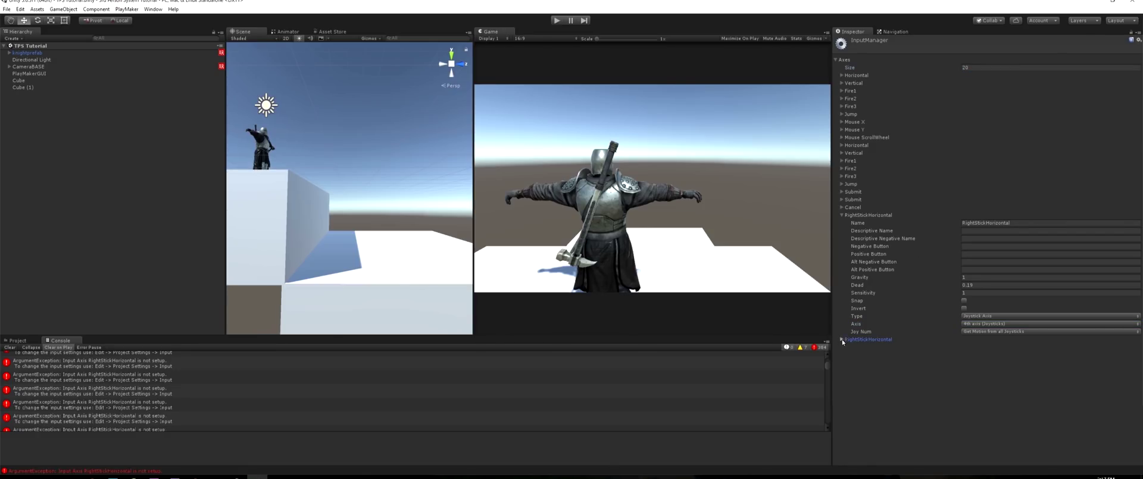
pyautogui.click(1012, 347)
pyautogui.moveTo(1011, 347); pyautogui.dragTo(988, 351)
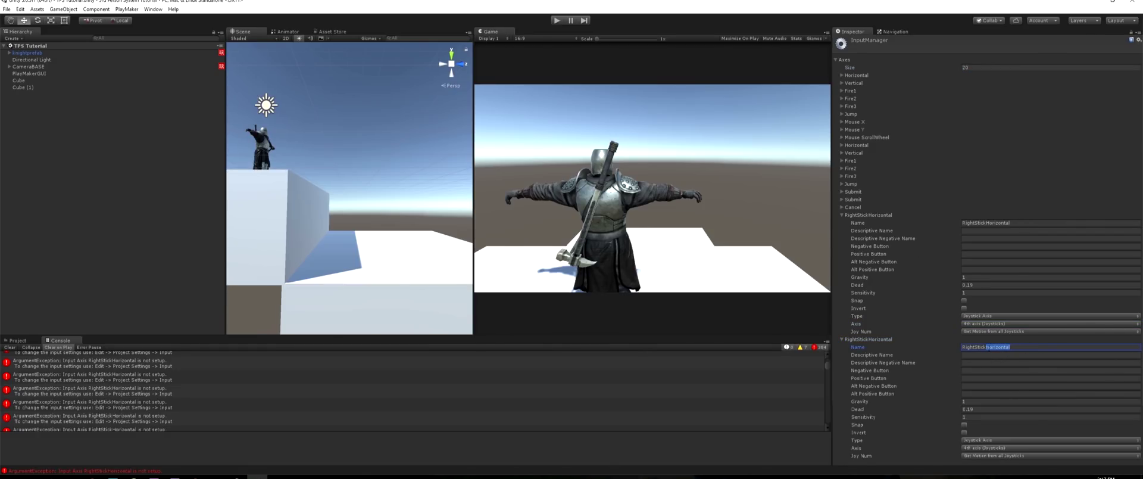
pyautogui.write('Vwer')
pyautogui.press('BackSpace')
pyautogui.press('BackSpace')
pyautogui.press('BackSpace')
pyautogui.write('ertical')
pyautogui.press('Tab')
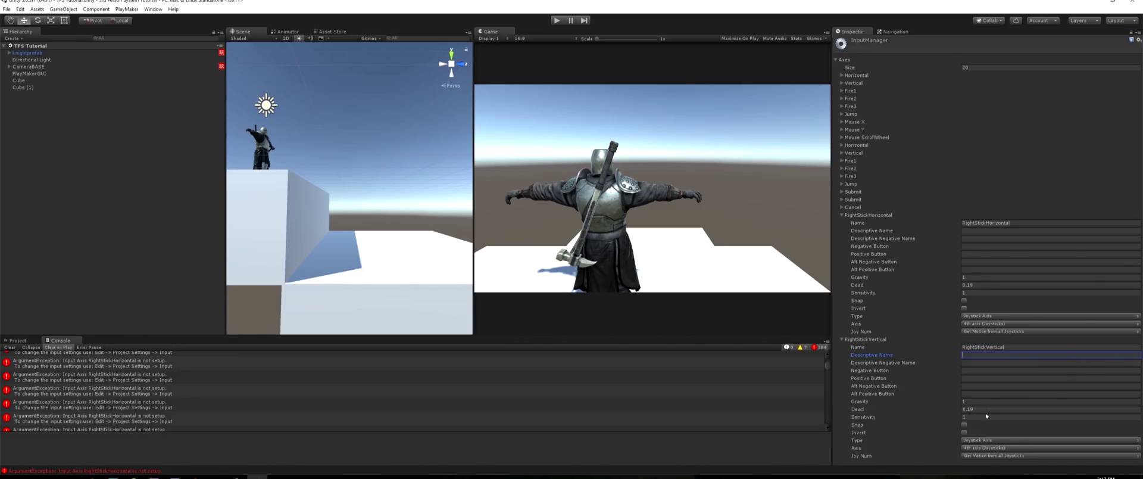
# Map RightStickVertical to the 5th joystick axis and close the input settings
pyautogui.click(987, 447)
pyautogui.click(1000, 228)
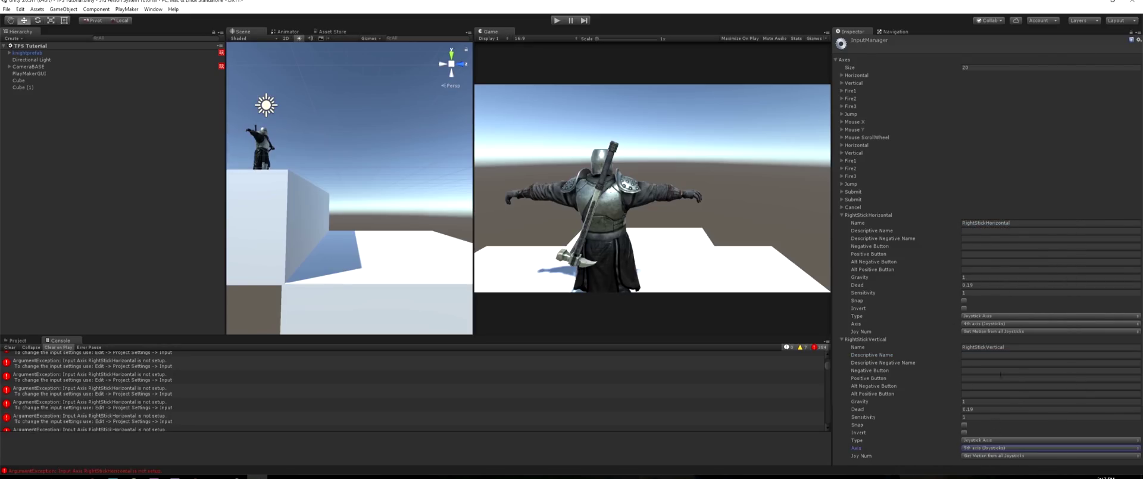
pyautogui.click(48, 120)
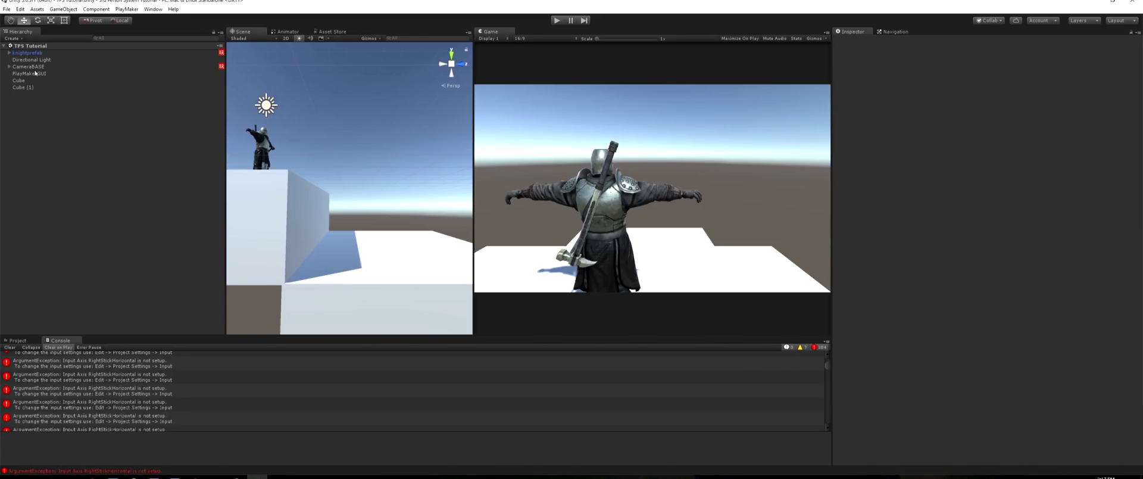
# Add a PlayMakerFSM component to knightprefab via an 'fsm' component search
pyautogui.click(30, 53)
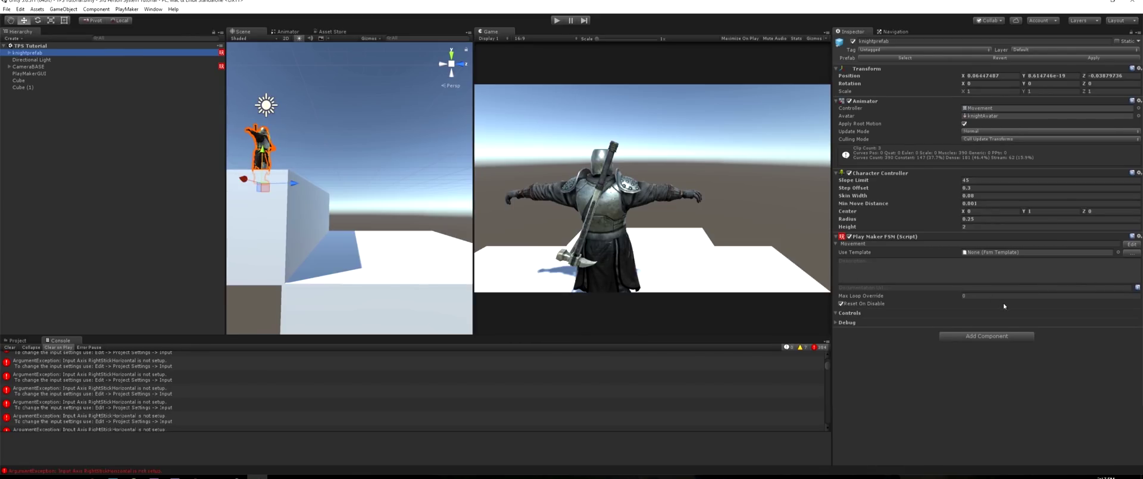
pyautogui.click(986, 336)
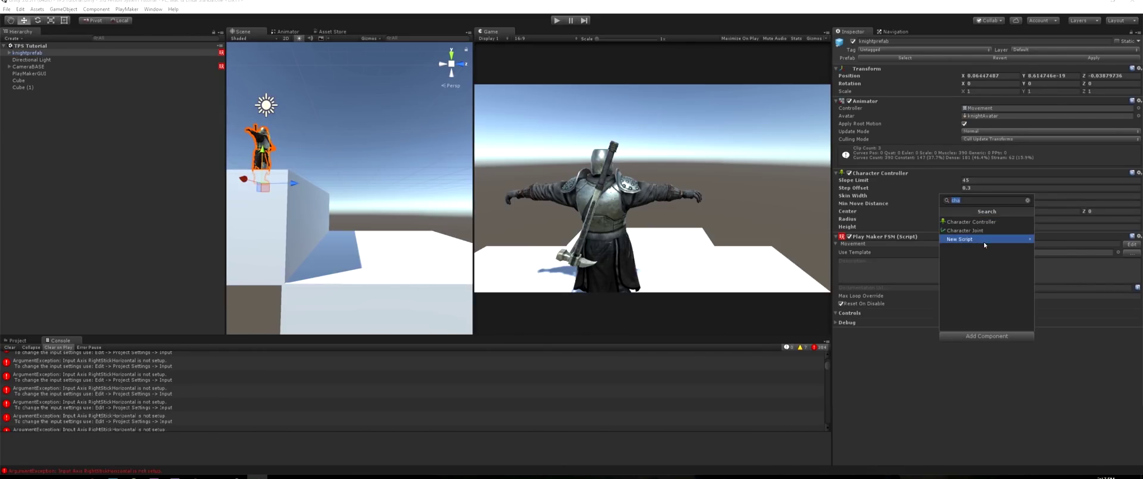
pyautogui.write('fsm')
pyautogui.press('Down')
pyautogui.press('Return')
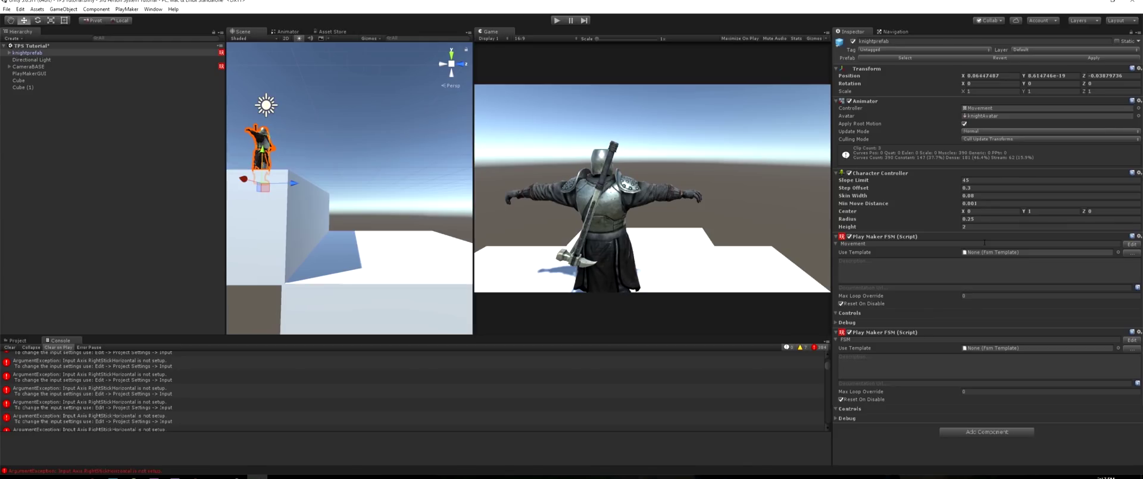
# Rename the new second FSM to MouseCursorLock
pyautogui.click(1073, 339)
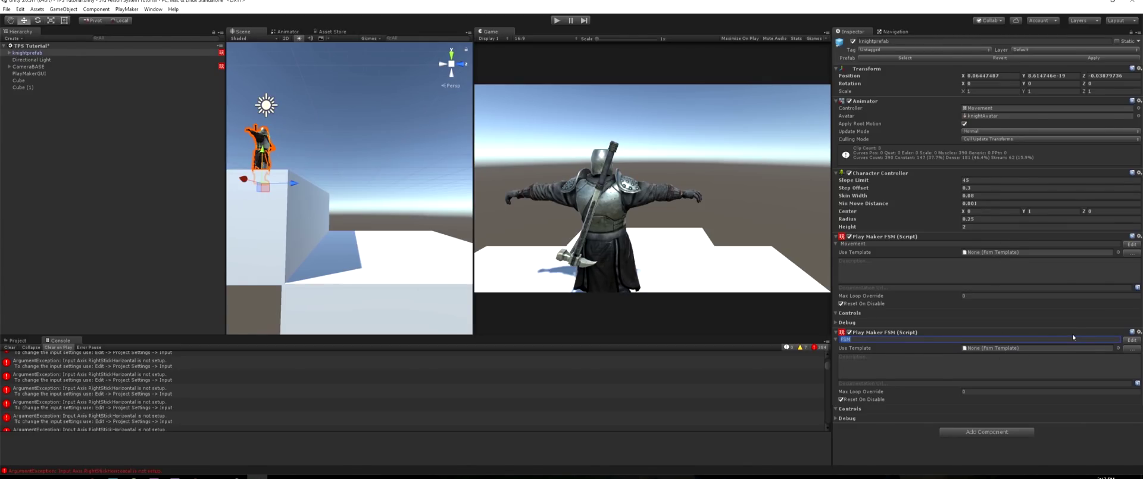
pyautogui.click(24, 341)
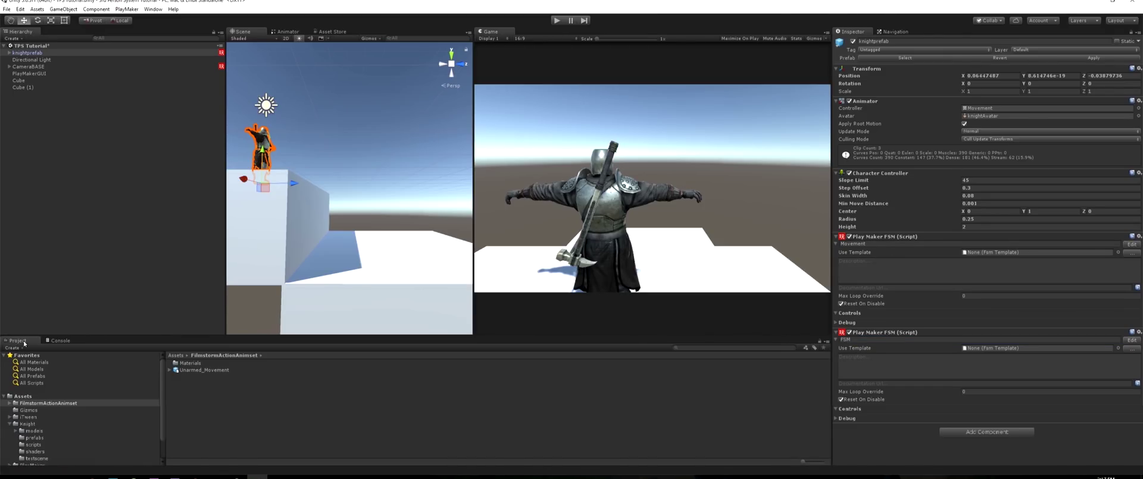
pyautogui.click(1054, 338)
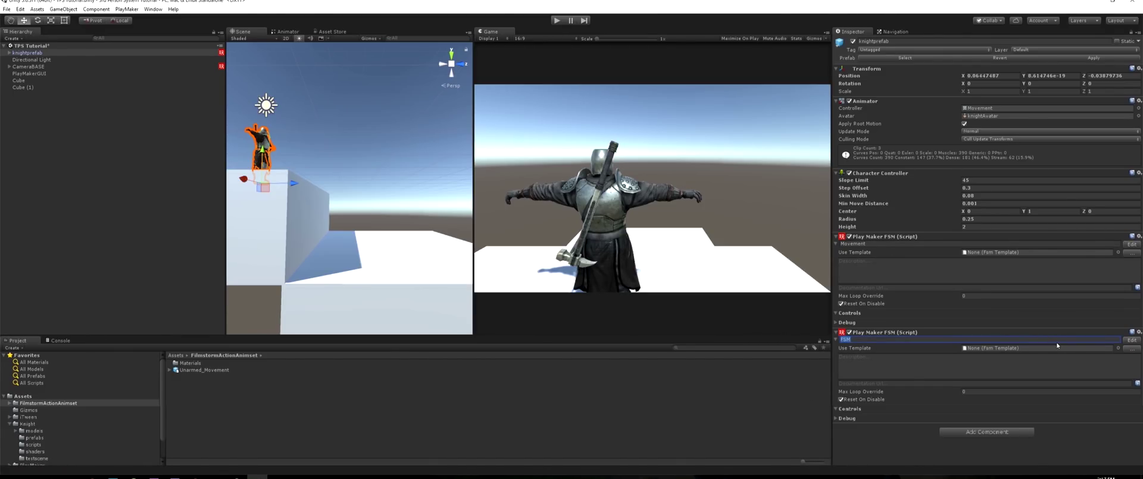
pyautogui.write('MouseCursorLock')
# Add a Set Mouse Cursor action to MouseCursorLock's State 1 with Hide Cursor and Lock Cursor ticked
pyautogui.click(1128, 339)
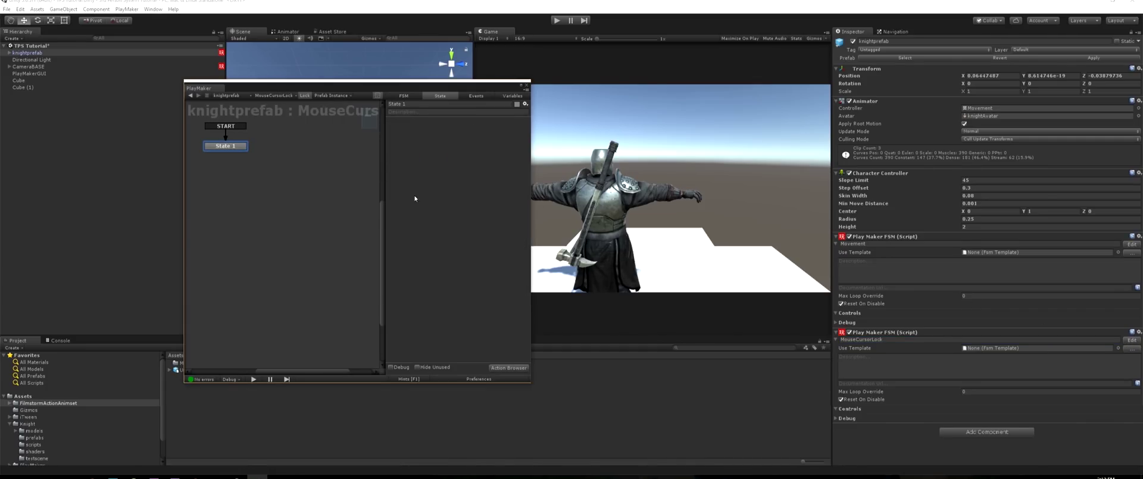
pyautogui.rightClick(415, 198)
pyautogui.click(473, 298)
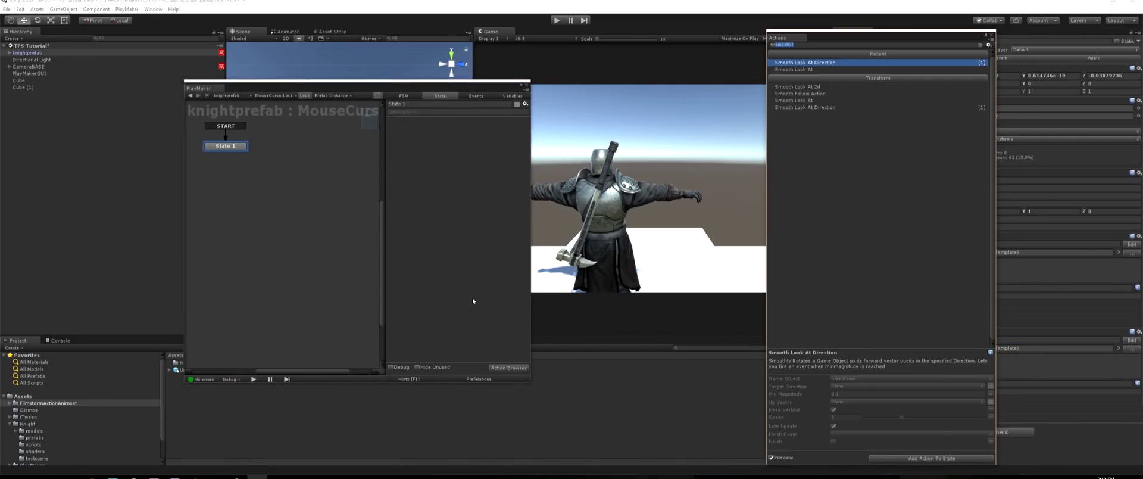
pyautogui.write('mouse')
pyautogui.press('Return')
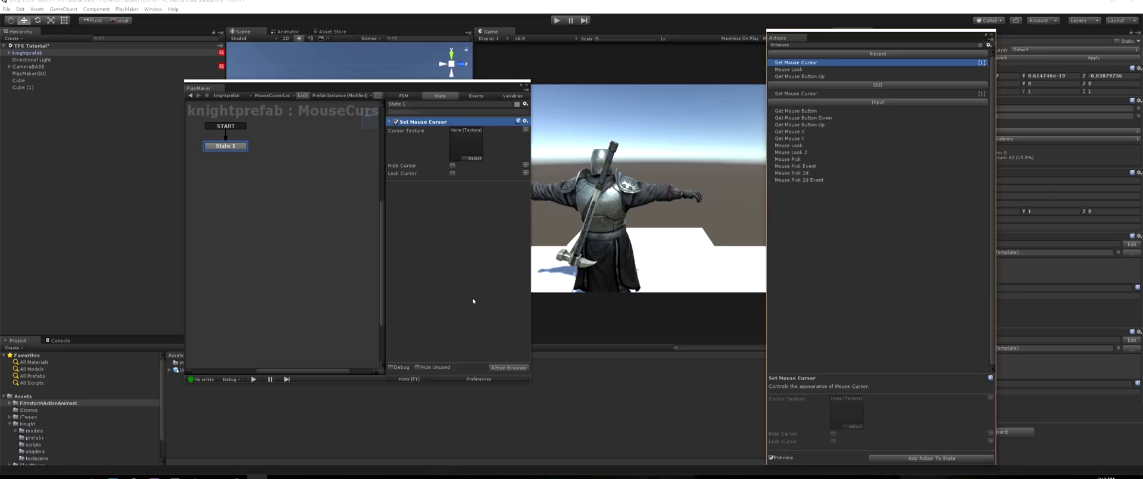
pyautogui.click(992, 34)
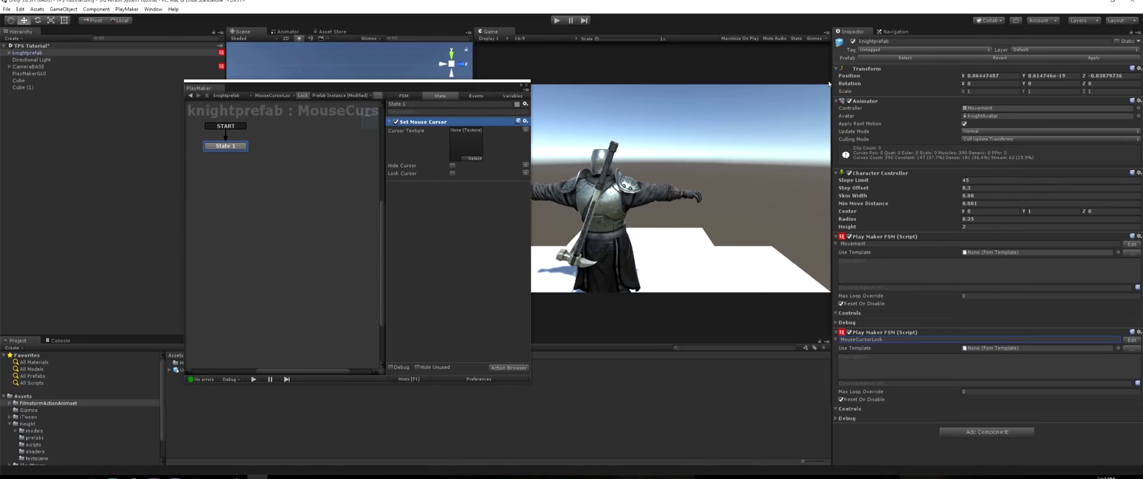
pyautogui.click(453, 166)
pyautogui.click(453, 173)
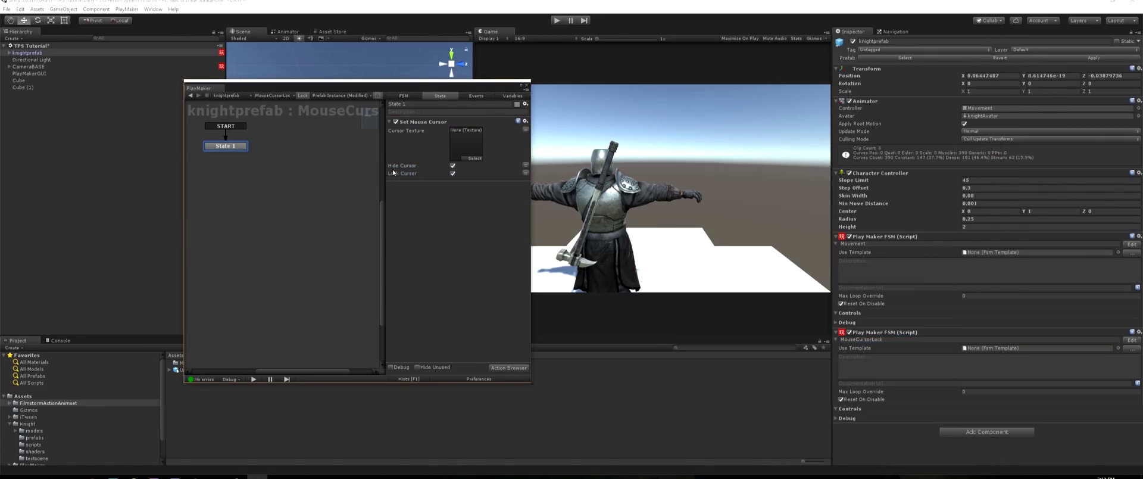
pyautogui.click(526, 87)
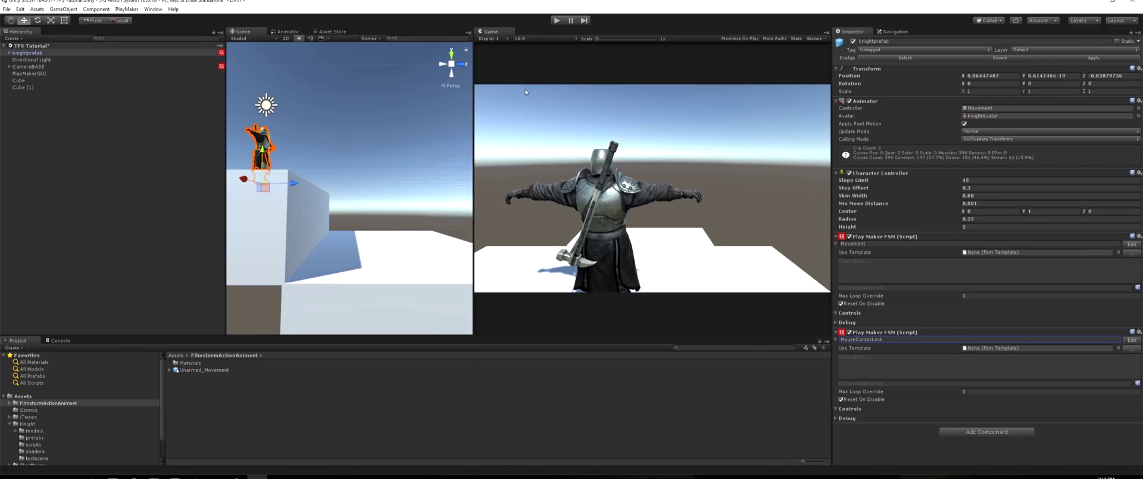
# Save the TPS Tutorial scene and switch the build platform to Windows Store in Build Settings
pyautogui.hotkey('ctrl', 's')
pyautogui.click(175, 355)
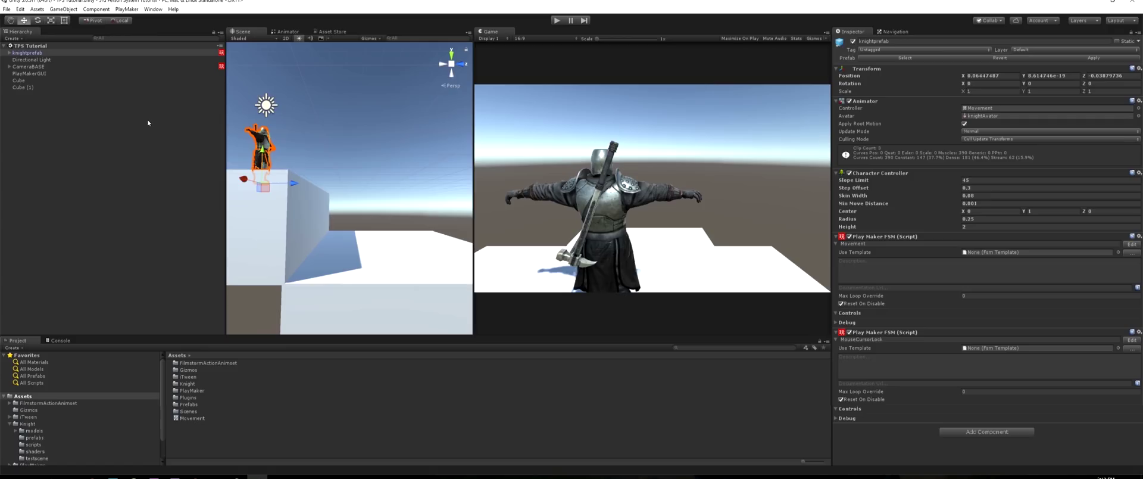
pyautogui.click(7, 10)
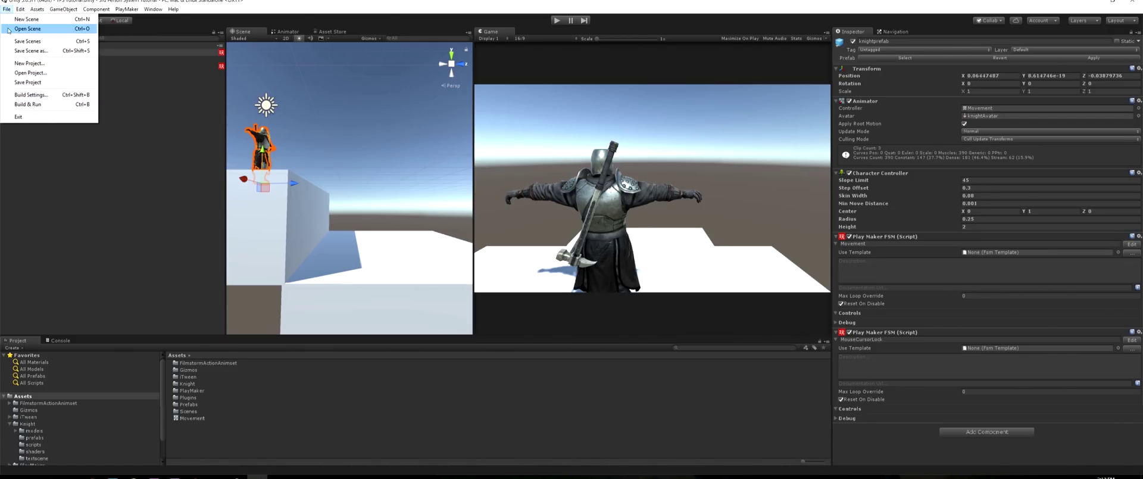
pyautogui.click(31, 94)
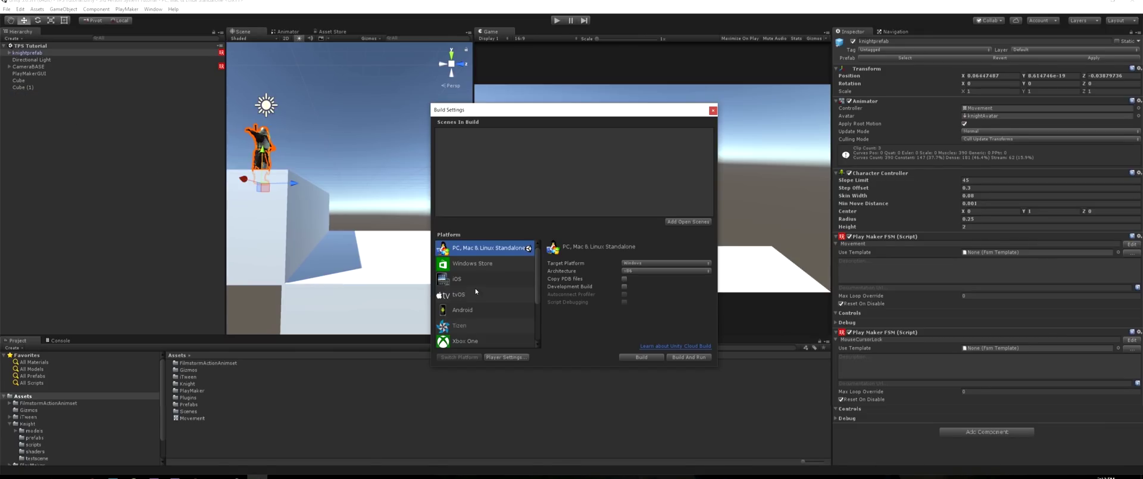
pyautogui.click(468, 263)
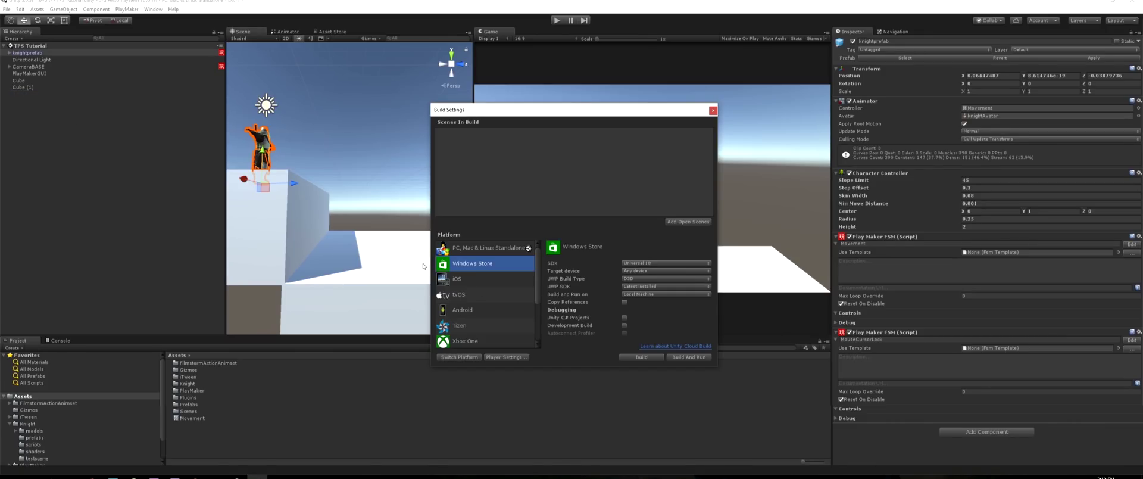
pyautogui.click(452, 357)
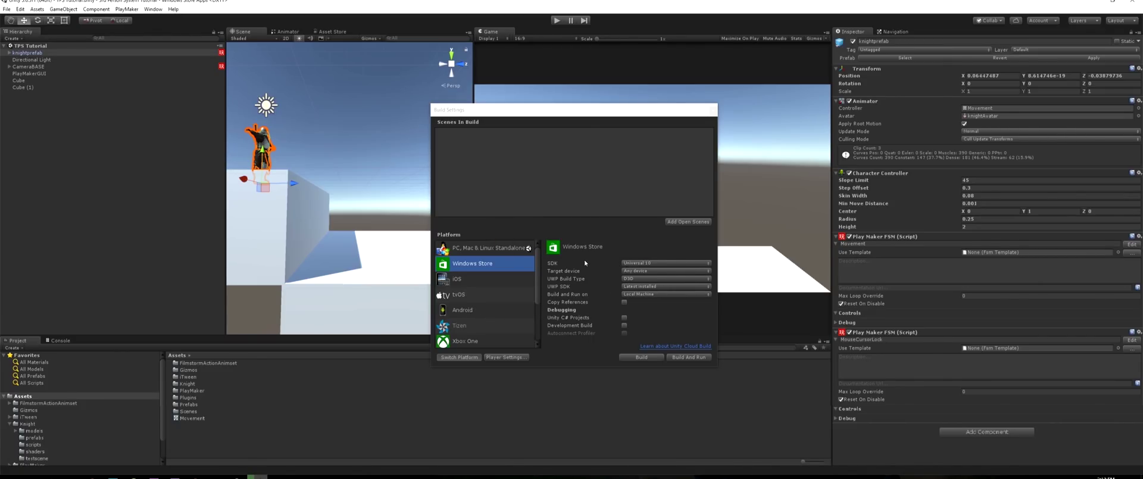
# Set the SDK to Universal 10, target Any device, and use the D3D UWP build type
pyautogui.click(651, 289)
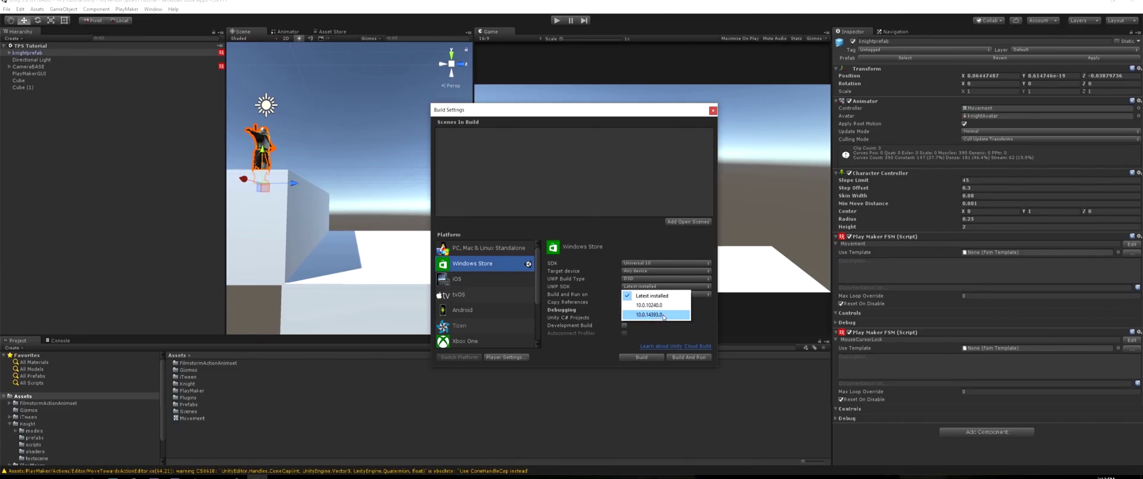
pyautogui.click(571, 292)
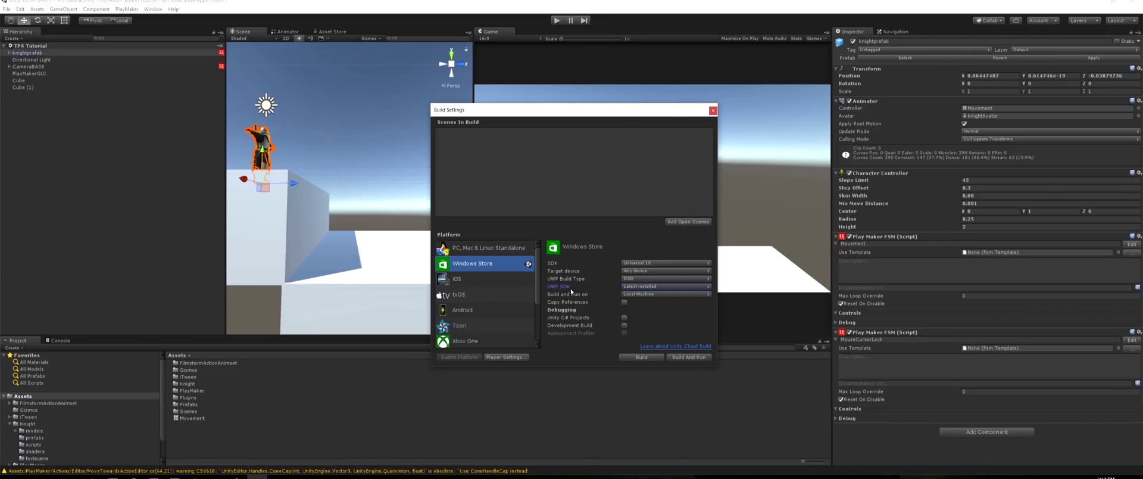
pyautogui.click(625, 319)
pyautogui.click(645, 263)
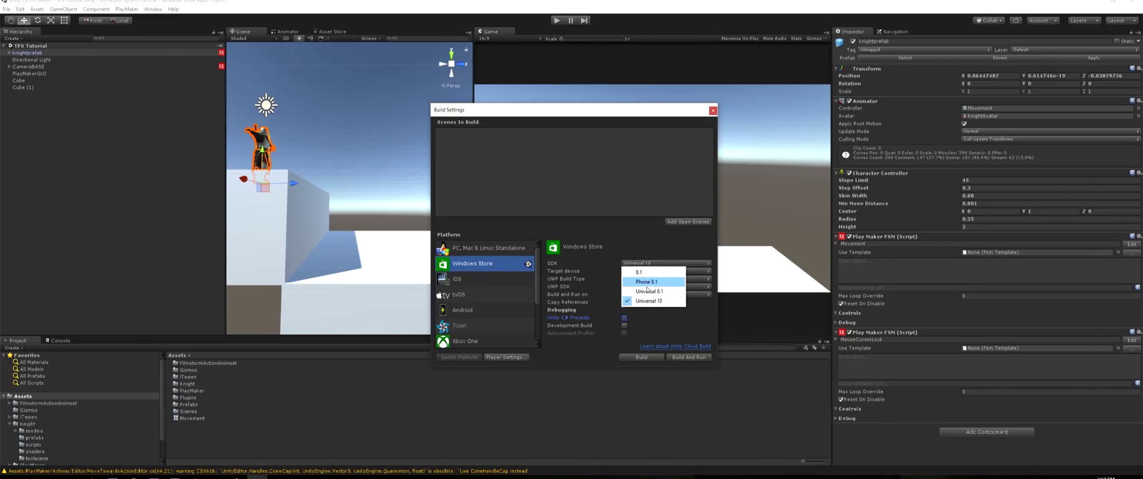
pyautogui.click(598, 279)
pyautogui.click(666, 271)
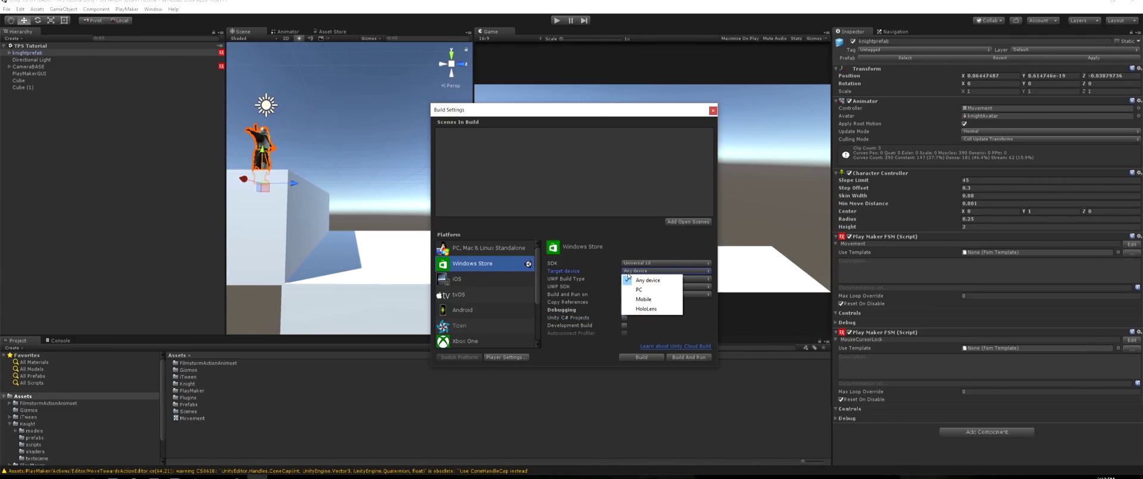
pyautogui.click(578, 281)
pyautogui.click(579, 281)
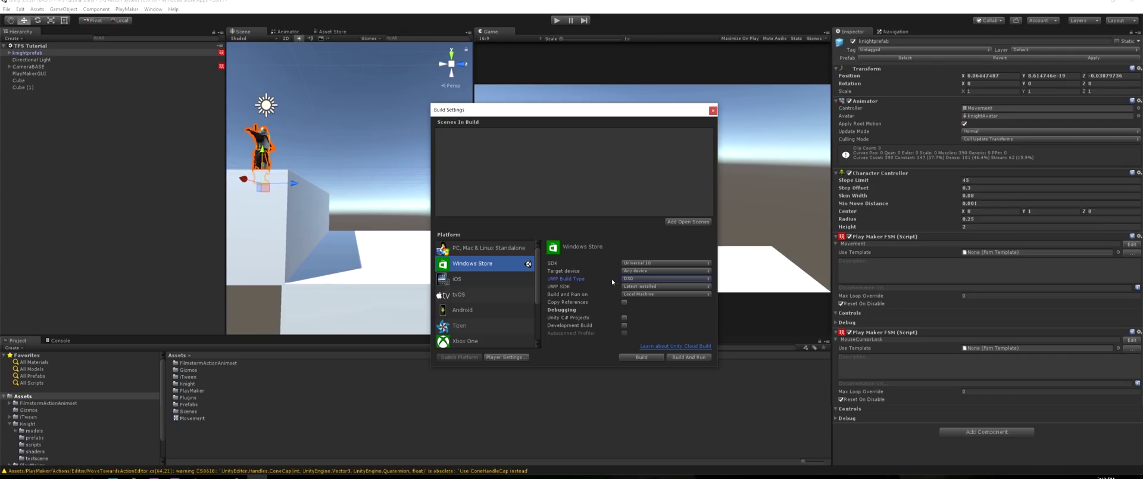
pyautogui.click(633, 278)
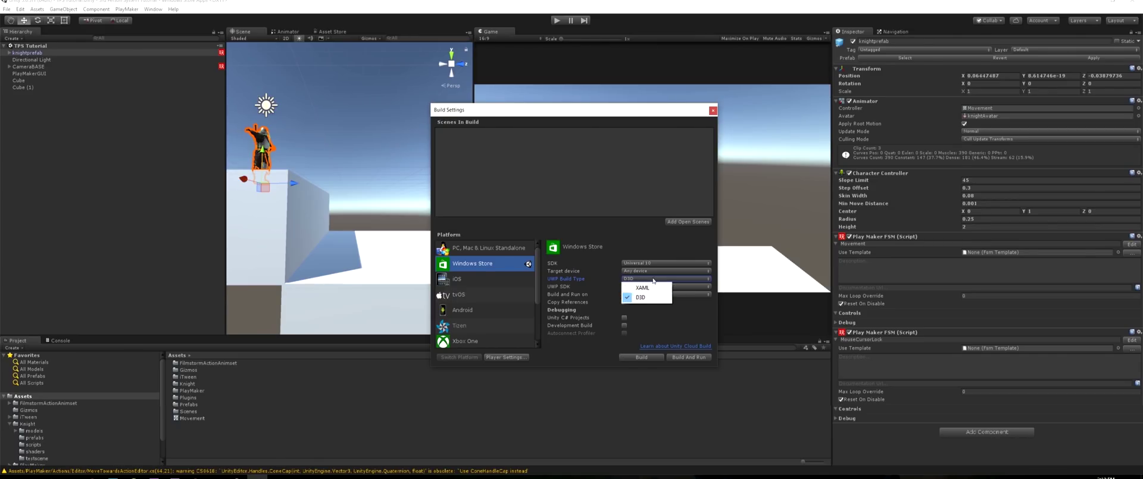
pyautogui.click(644, 299)
pyautogui.click(594, 287)
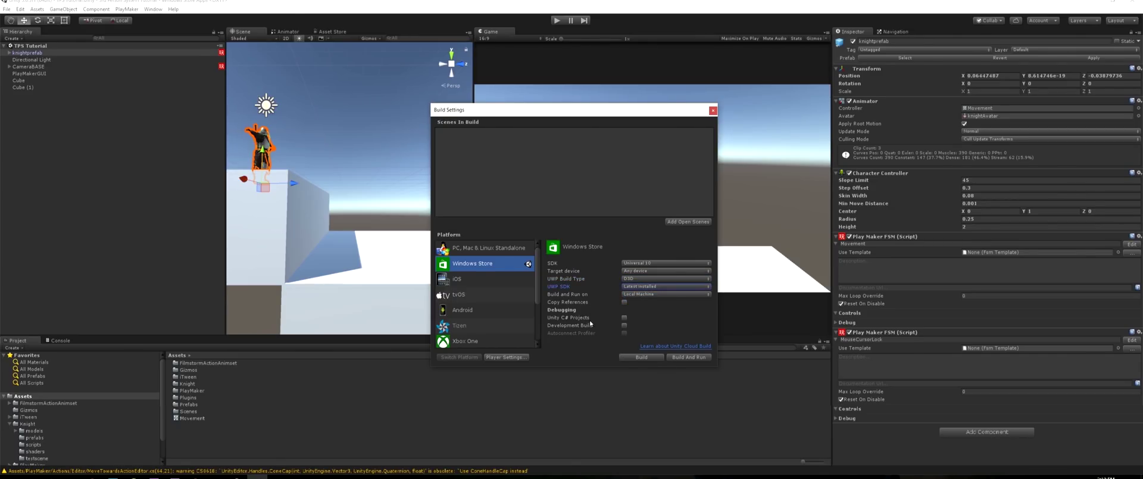
# Create a test certificate with publisher Filmstorm under Player Settings' Publishing Settings, then return to Build Settings
pyautogui.click(498, 359)
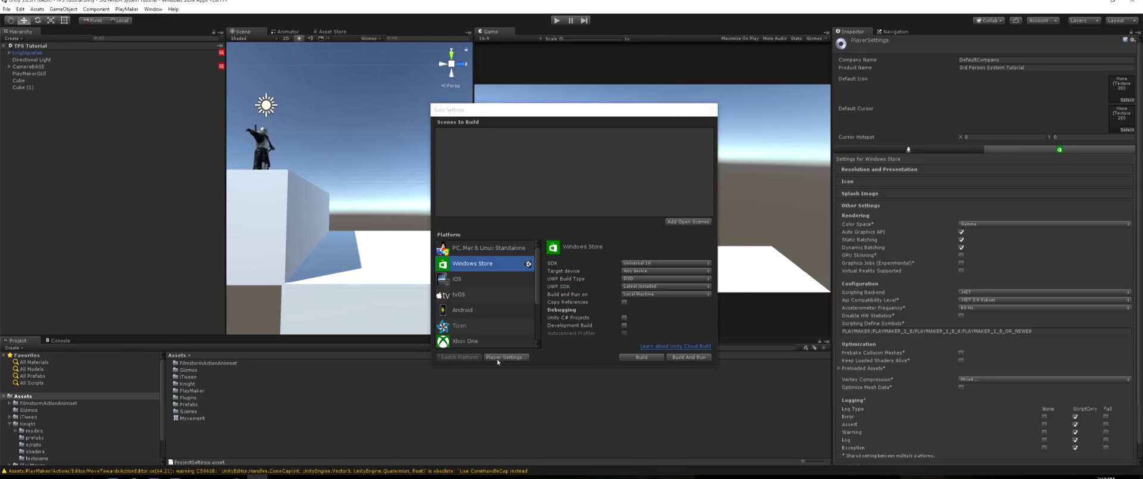
pyautogui.scroll(-1, 887, 227)
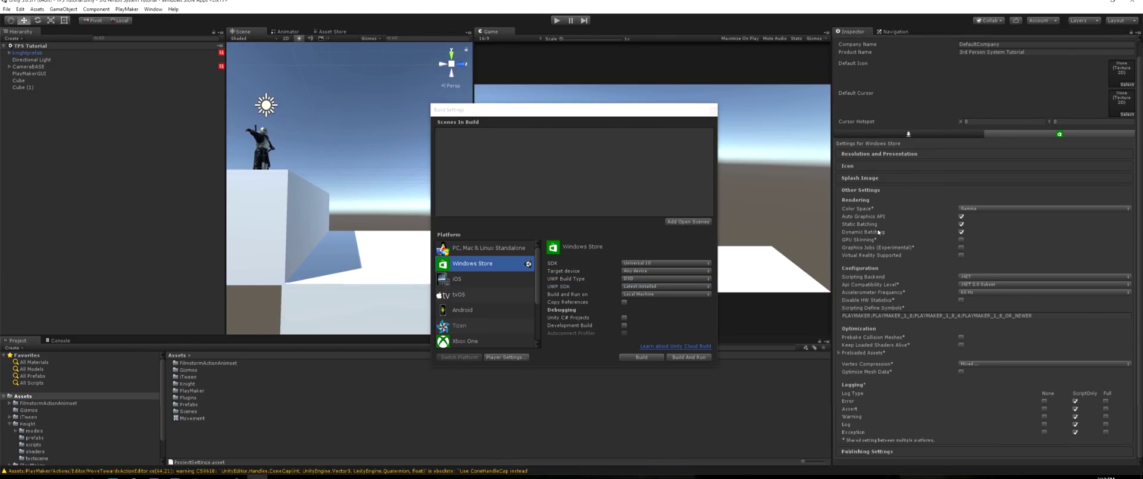
pyautogui.click(880, 450)
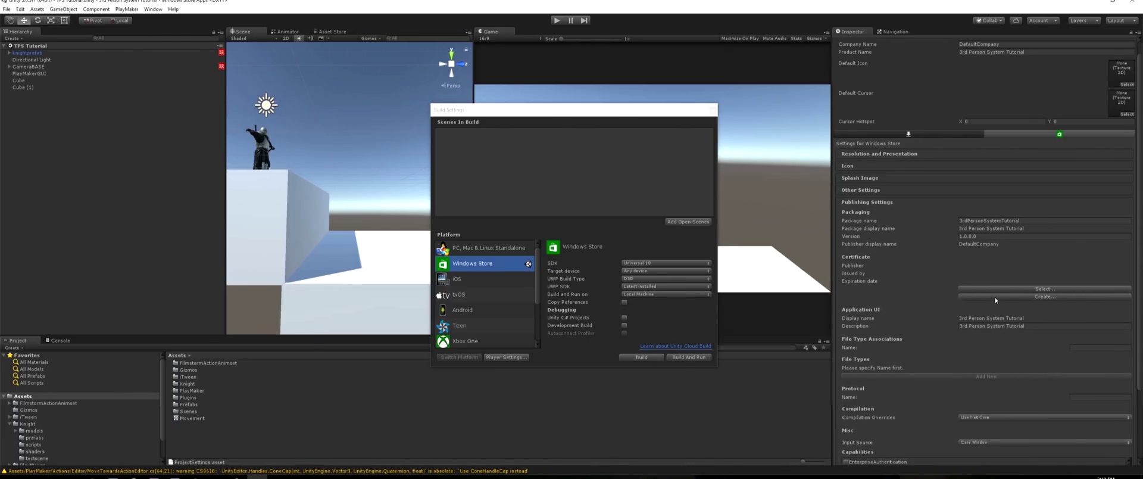
pyautogui.click(995, 297)
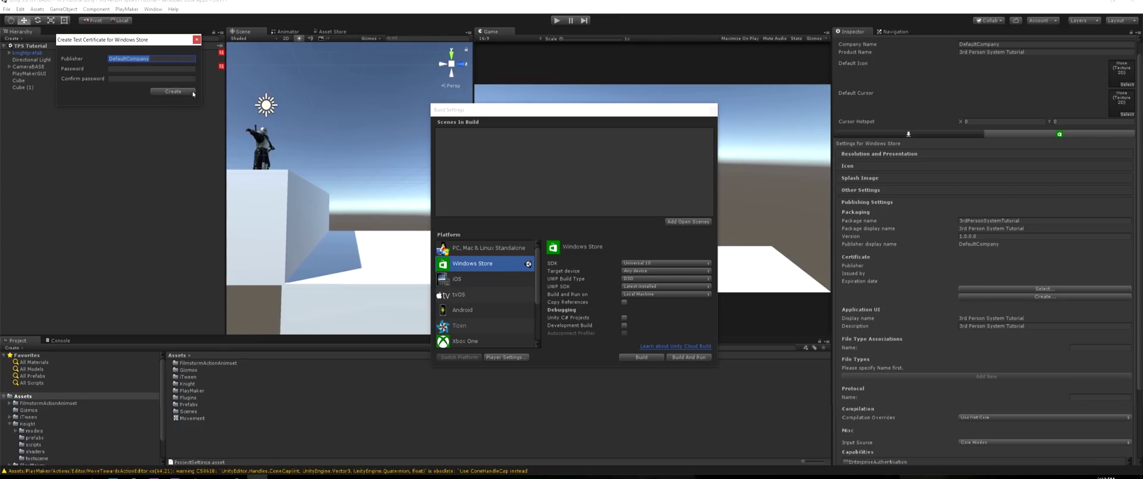
pyautogui.write('Filmstorm')
pyautogui.click(192, 93)
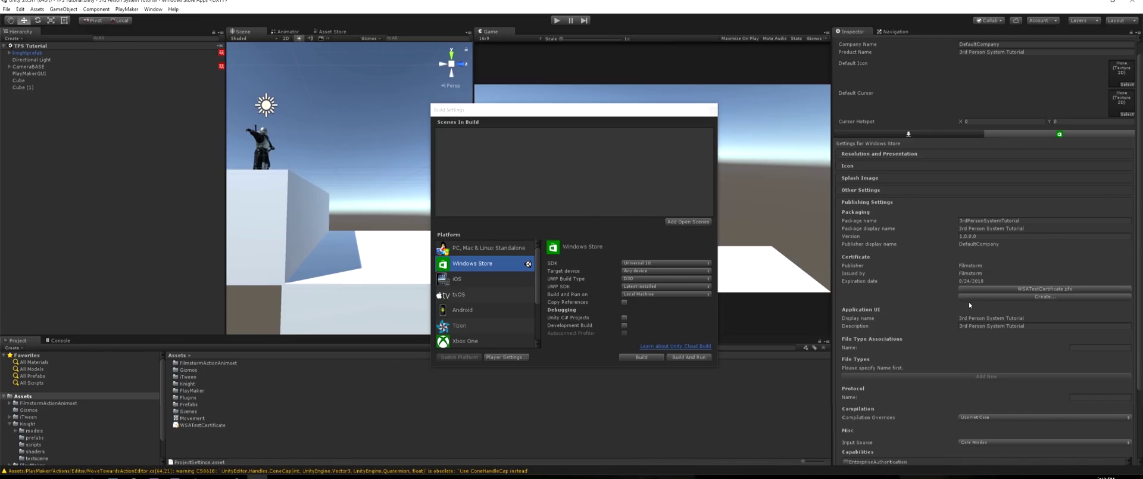
pyautogui.click(604, 357)
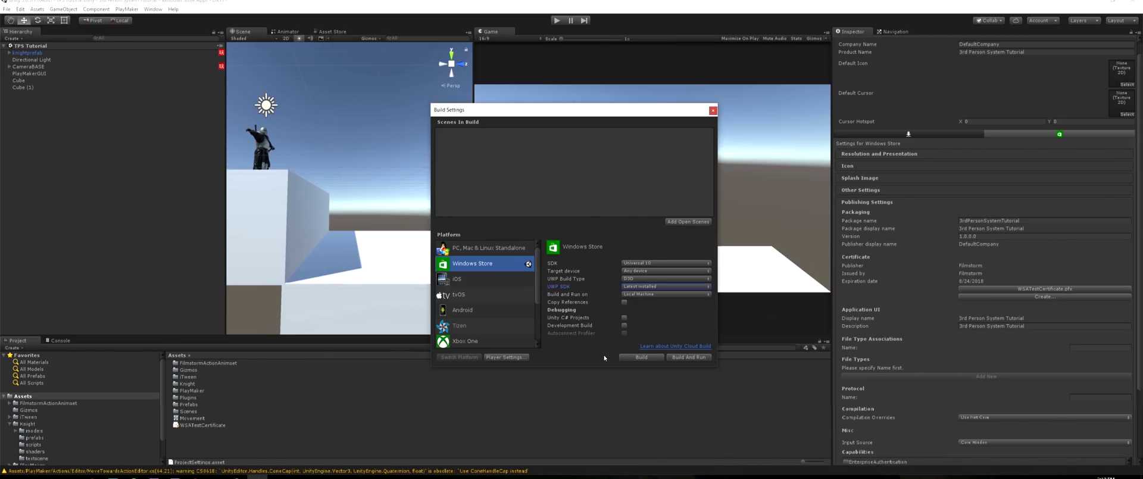
# Start the build and direct its output into a newly created XBOXDEV folder
pyautogui.click(627, 358)
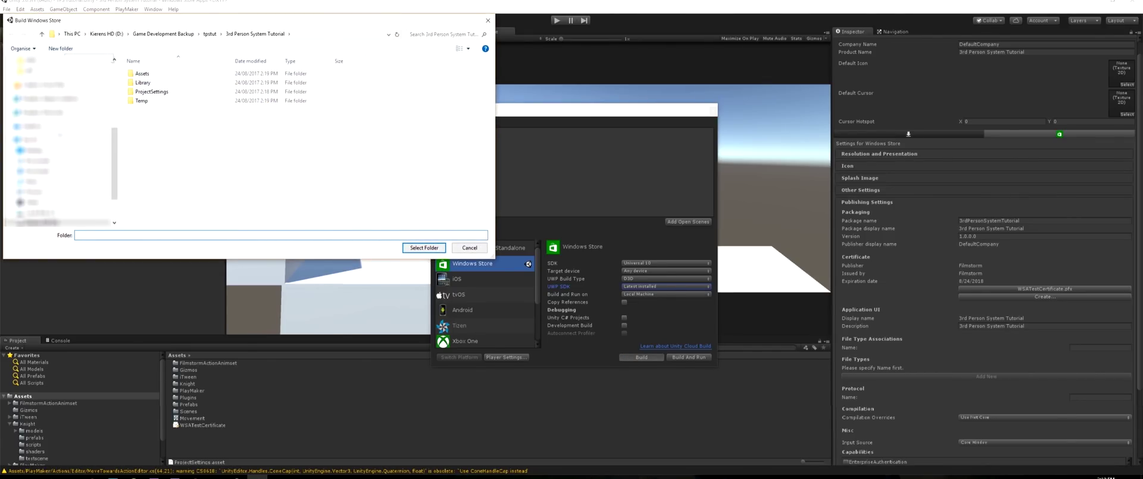
pyautogui.click(72, 49)
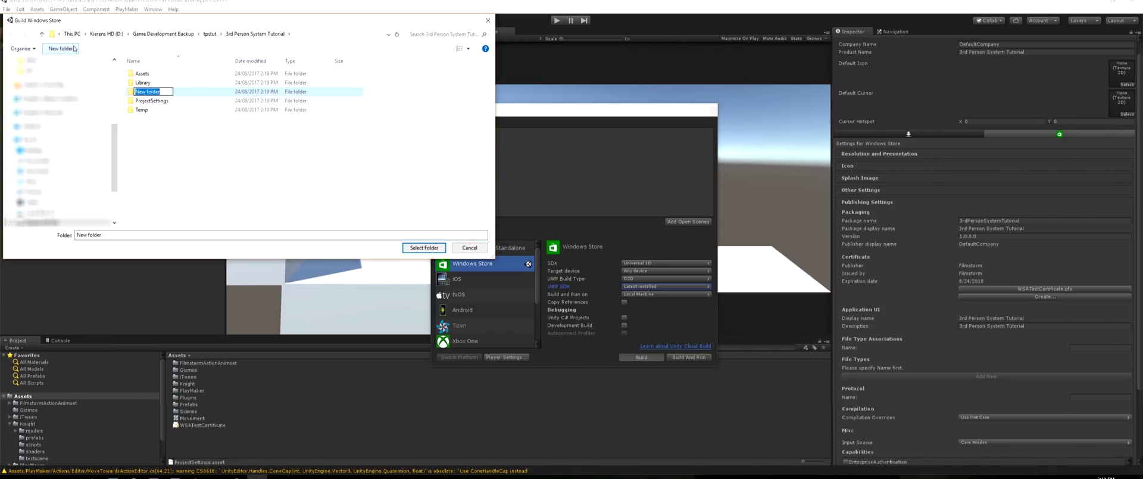
pyautogui.write('XBOXDEV')
pyautogui.press('Return')
pyautogui.press('Return')
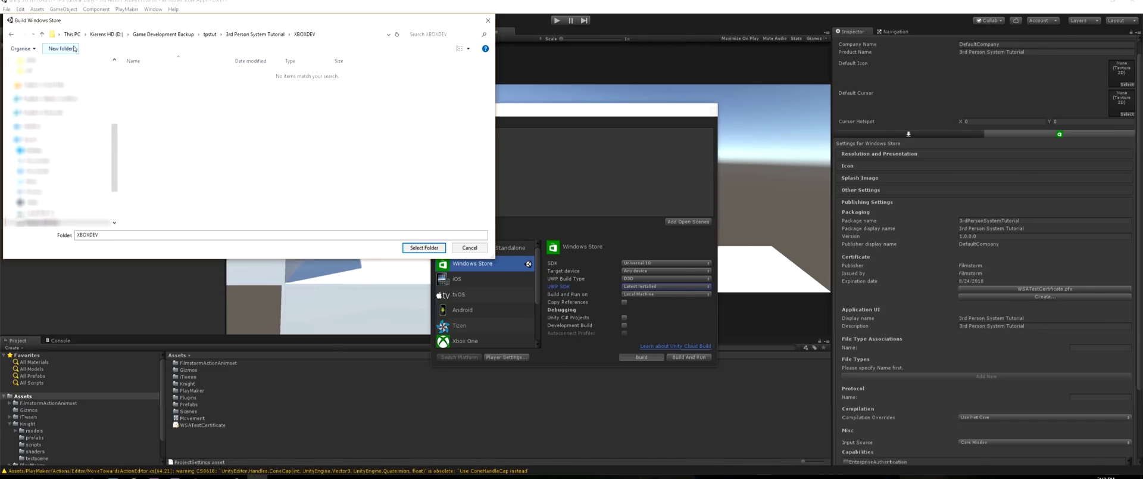
pyautogui.click(426, 249)
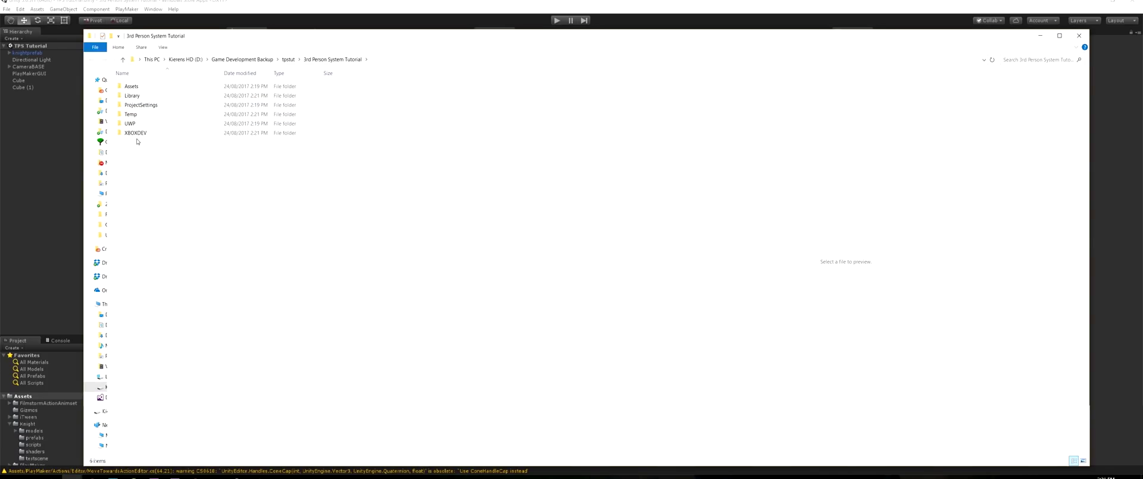
# Open 3rd Person System Tutorial.sln from the XBOXDEV folder in Visual Studio
pyautogui.doubleClick(135, 132)
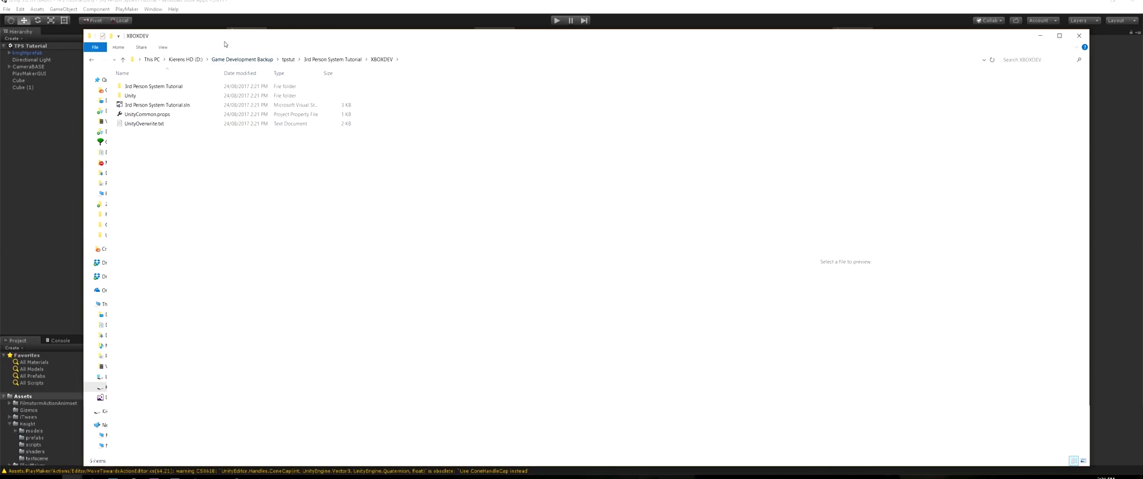
pyautogui.moveTo(225, 44); pyautogui.dragTo(237, 42)
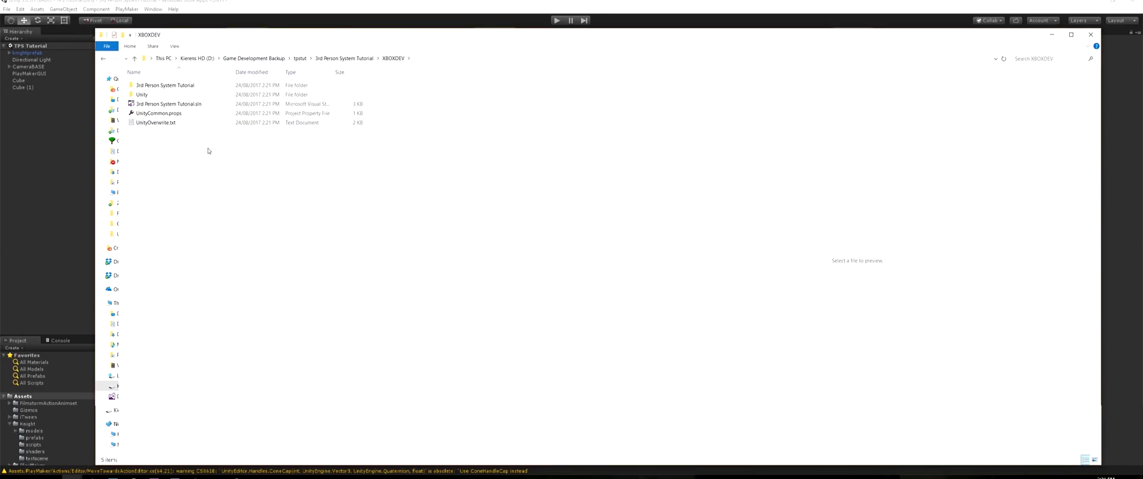
pyautogui.doubleClick(199, 106)
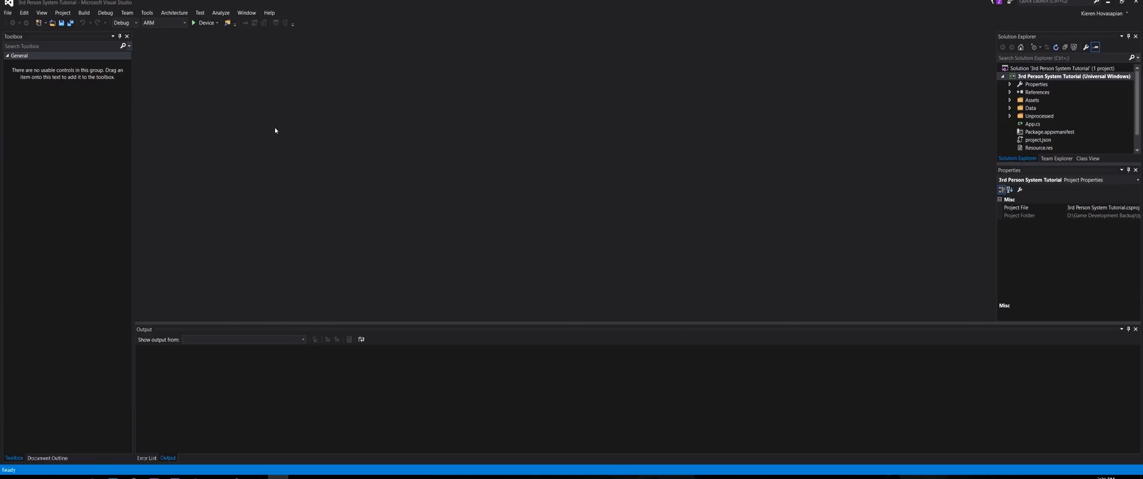
# Set the platform to x64 and configuration to Release, then run Clean Solution
pyautogui.click(149, 22)
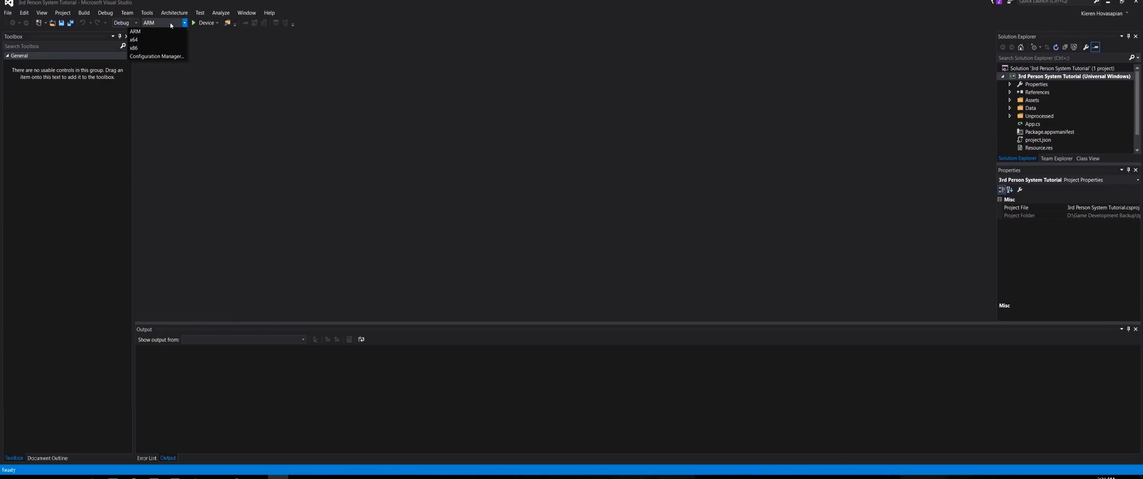
pyautogui.click(134, 39)
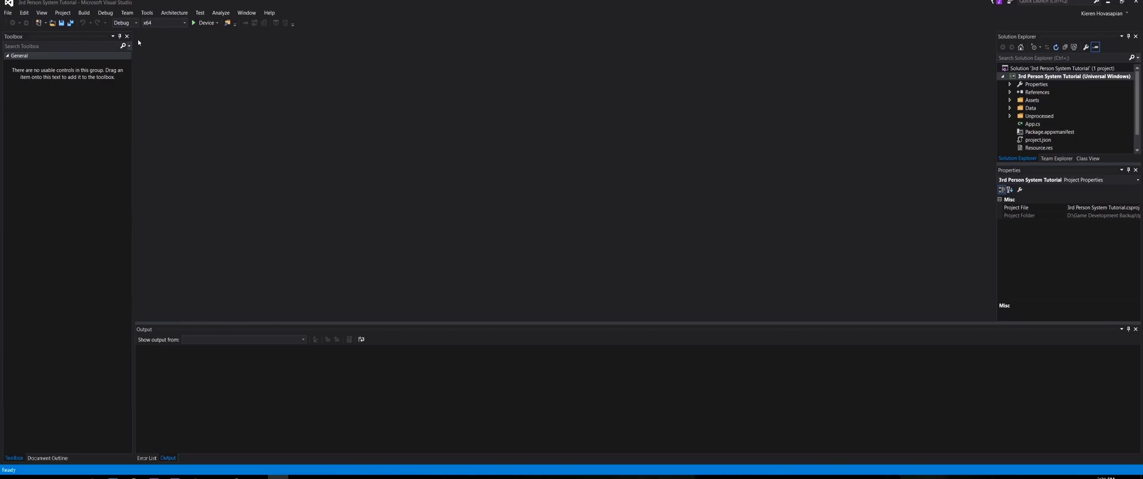
pyautogui.click(126, 28)
pyautogui.click(92, 40)
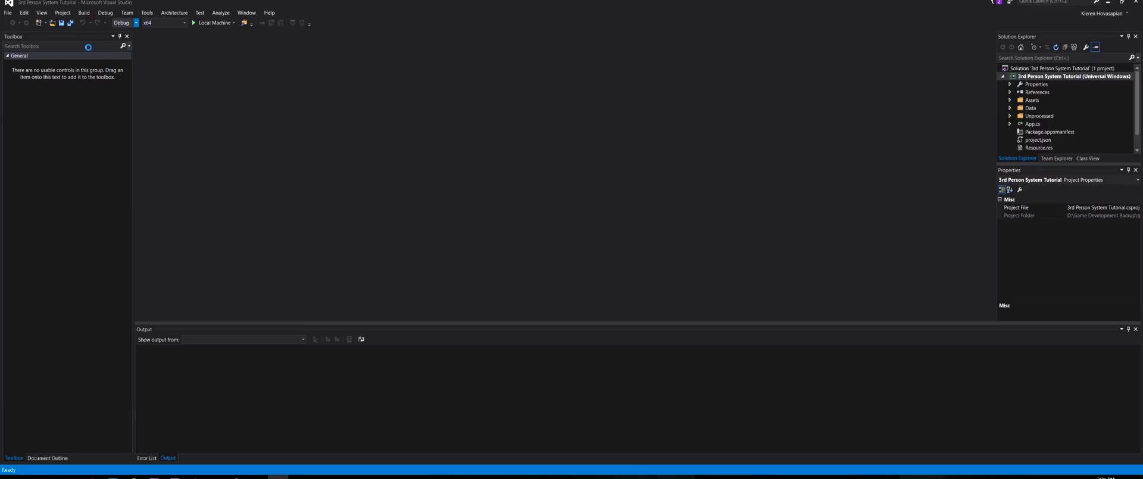
pyautogui.click(80, 14)
pyautogui.click(42, 53)
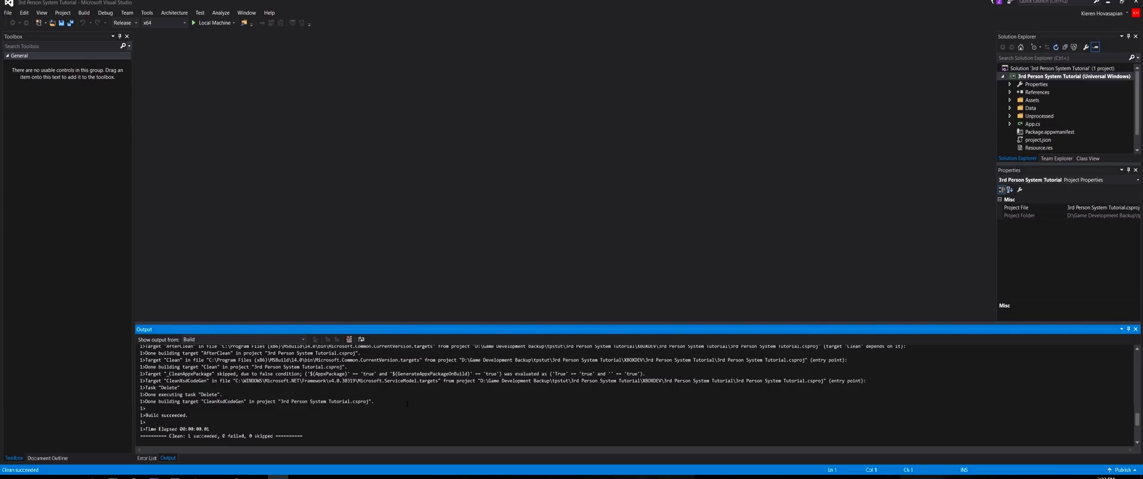
pyautogui.click(1041, 79)
# Turn on Compile with .NET Native tool chain in the project's Build properties, save all, and clean again
pyautogui.rightClick(1041, 78)
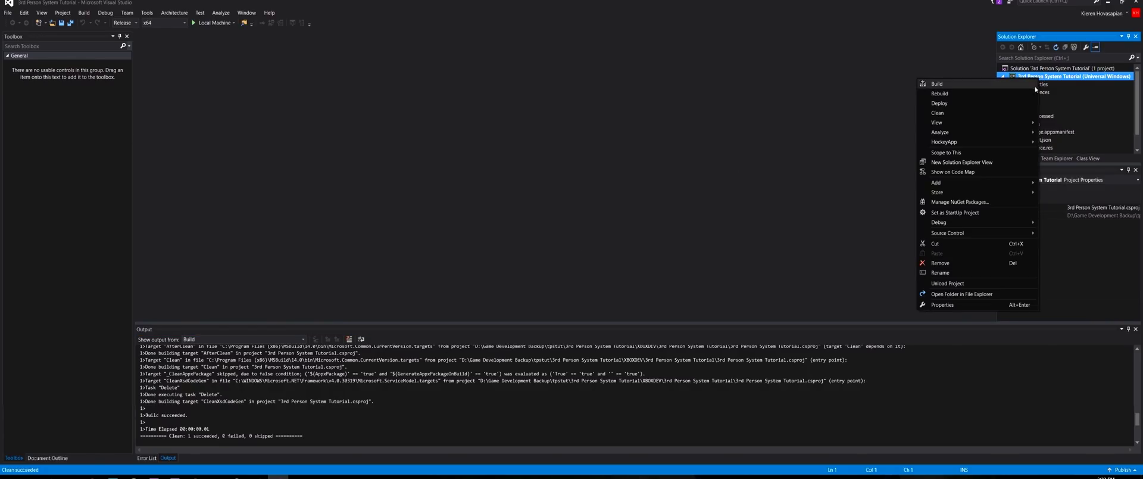
pyautogui.click(992, 305)
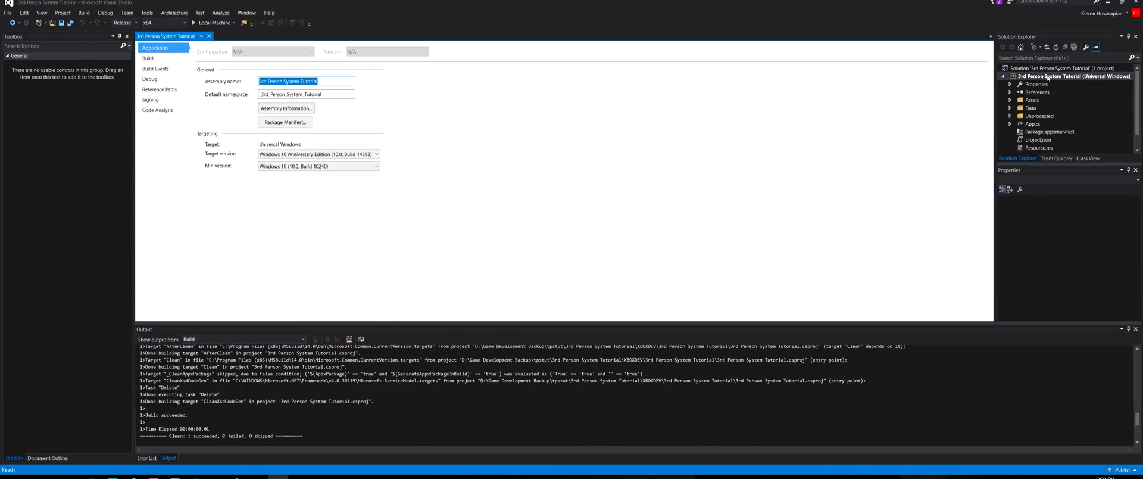
pyautogui.click(148, 58)
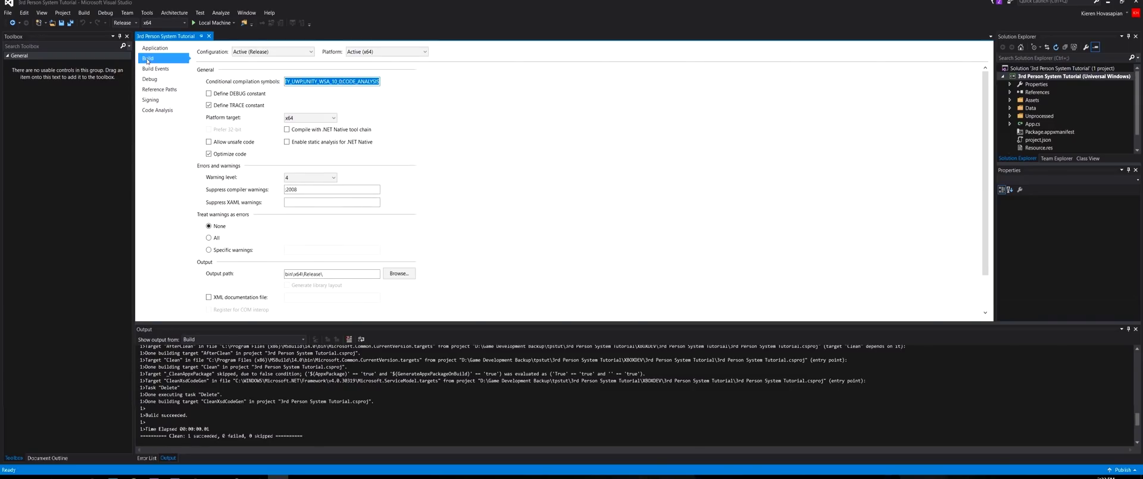
pyautogui.click(343, 130)
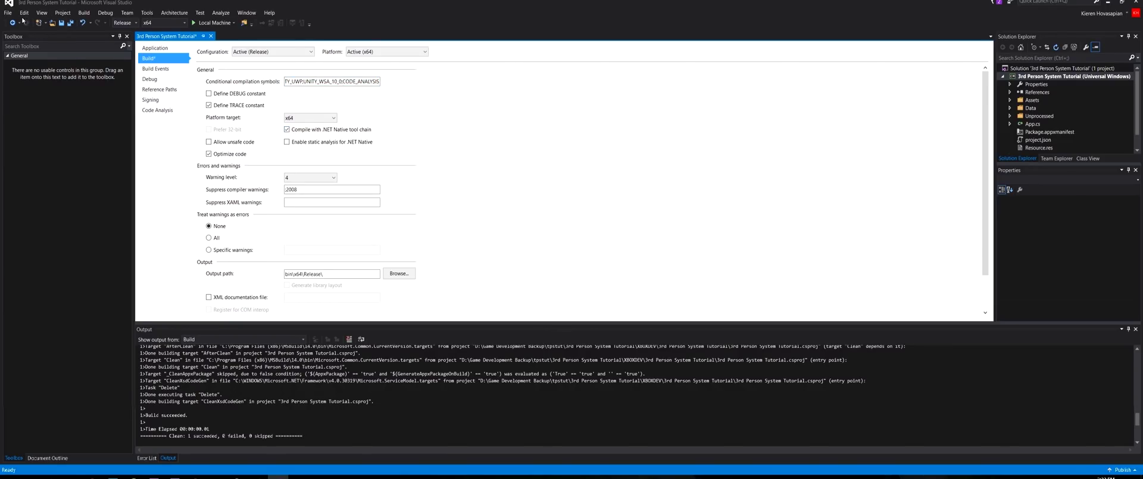
pyautogui.click(70, 23)
pyautogui.click(7, 13)
pyautogui.click(438, 139)
pyautogui.click(84, 13)
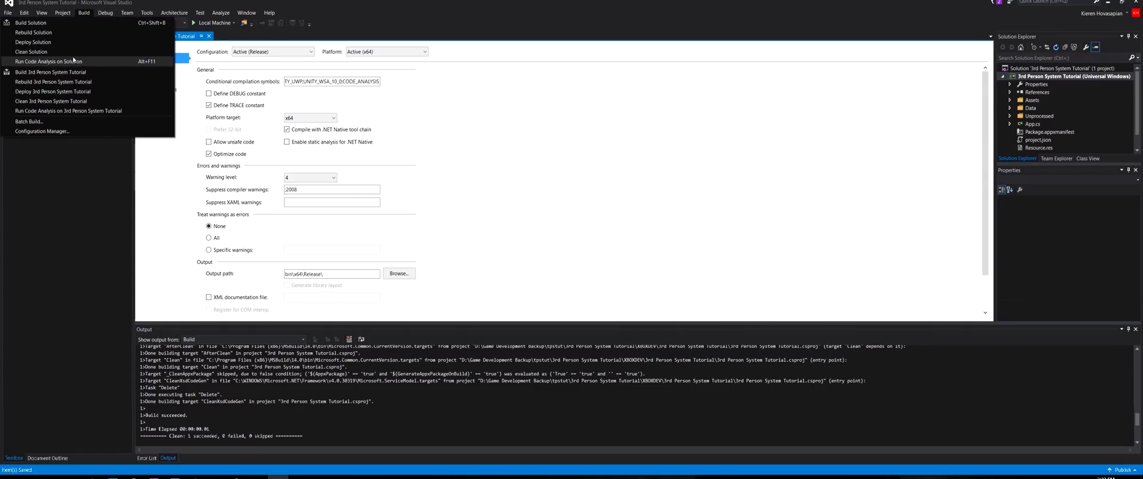
pyautogui.click(59, 60)
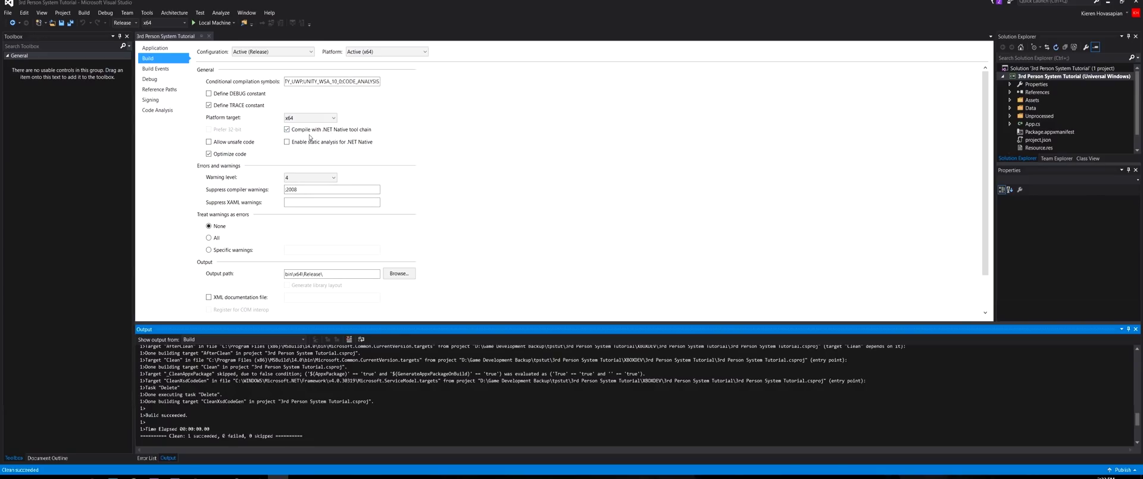
# Begin Create App Packages for the project, choosing sideloading instead of the Store
pyautogui.rightClick(1026, 80)
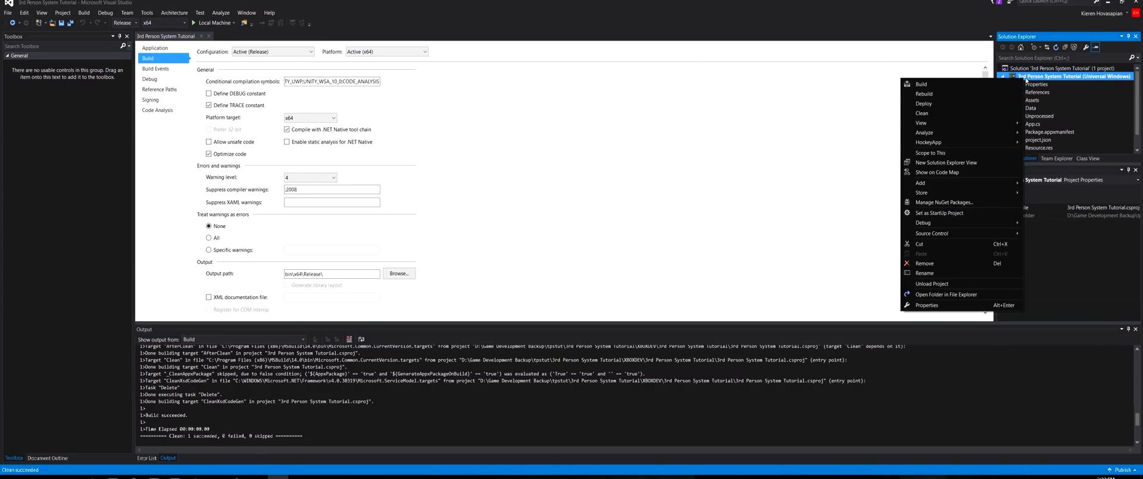
pyautogui.moveTo(932, 191)
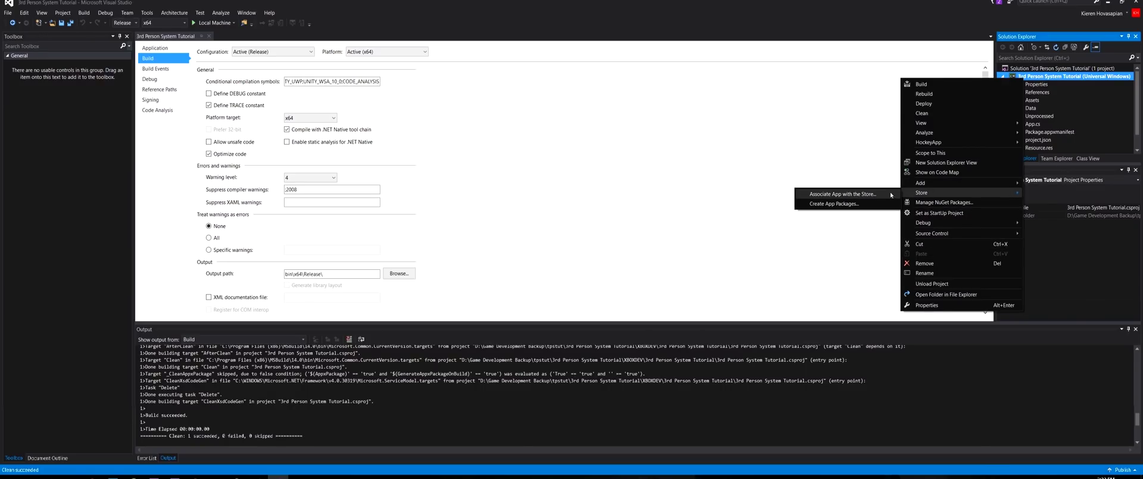
pyautogui.click(828, 204)
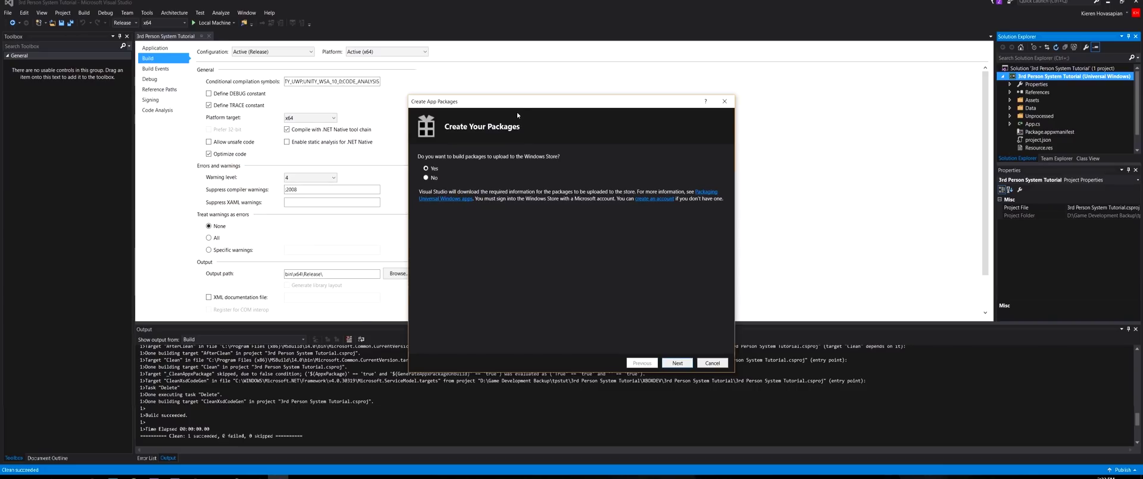
pyautogui.moveTo(509, 108); pyautogui.dragTo(498, 91)
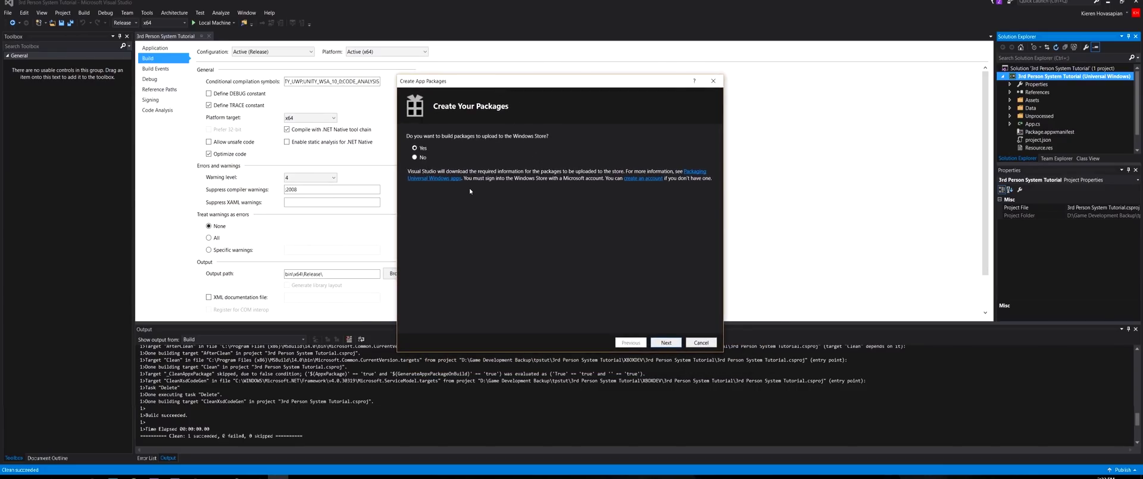
pyautogui.click(415, 157)
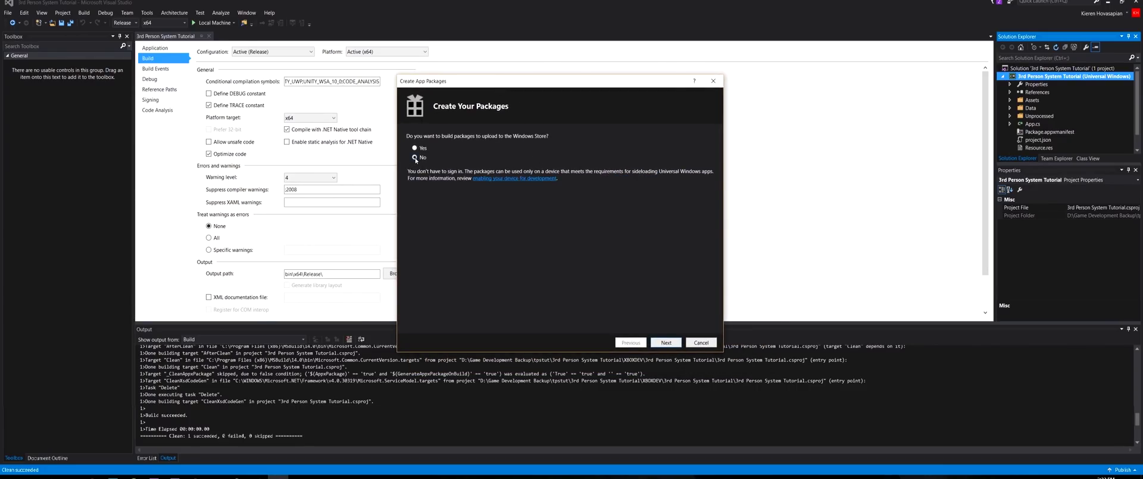
pyautogui.click(657, 342)
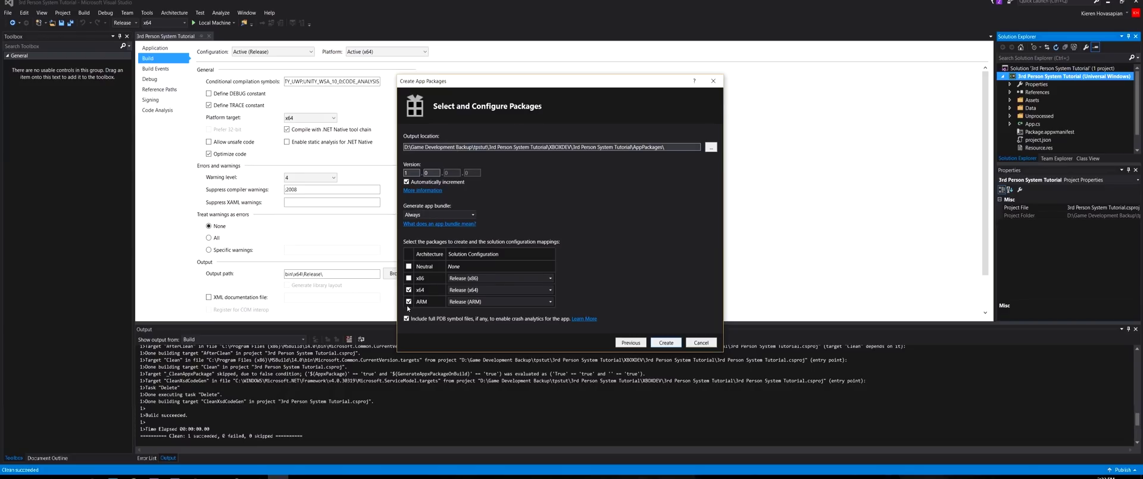
# Exclude ARM to package only x64 Release into XBOXDEV\AppPackages, create it, and dismiss the summary
pyautogui.click(408, 302)
pyautogui.moveTo(404, 148); pyautogui.dragTo(645, 147)
pyautogui.click(597, 148)
pyautogui.doubleClick(565, 147)
pyautogui.moveTo(633, 147); pyautogui.dragTo(665, 148)
pyautogui.click(650, 250)
pyautogui.click(663, 342)
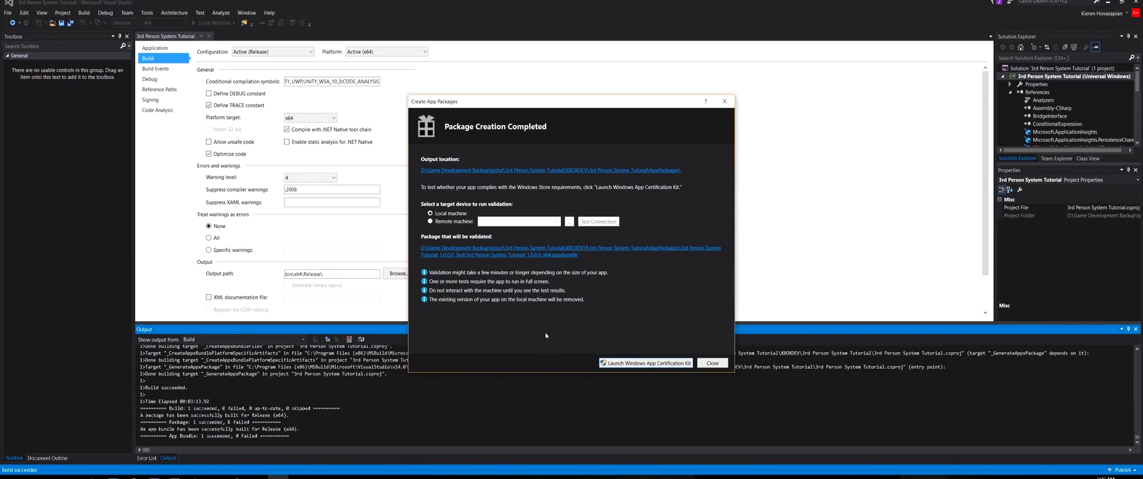
pyautogui.click(714, 363)
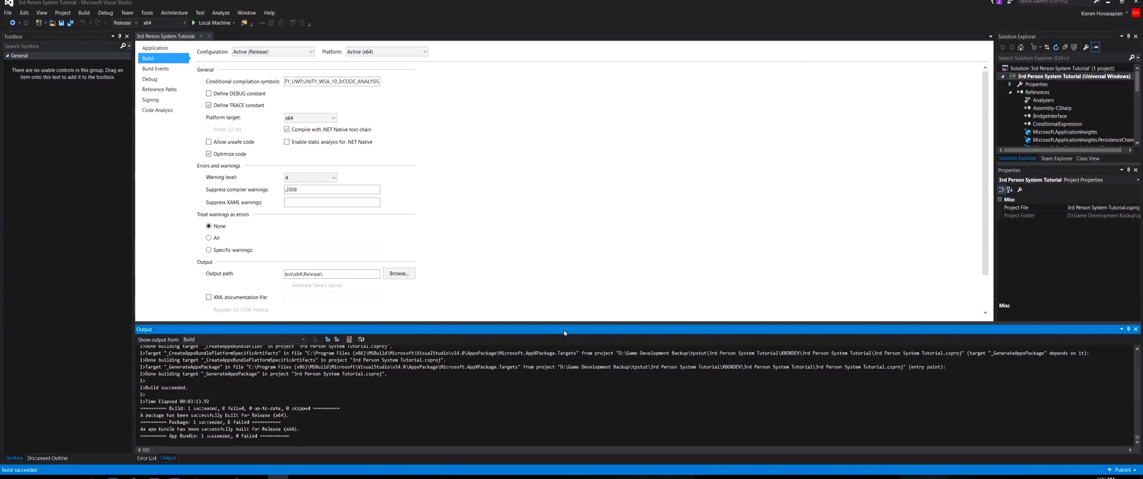
# Switch to Xbox Device Portal and choose Add under My games & apps on the Home page
pyautogui.hotkey('alt', 'Tab')
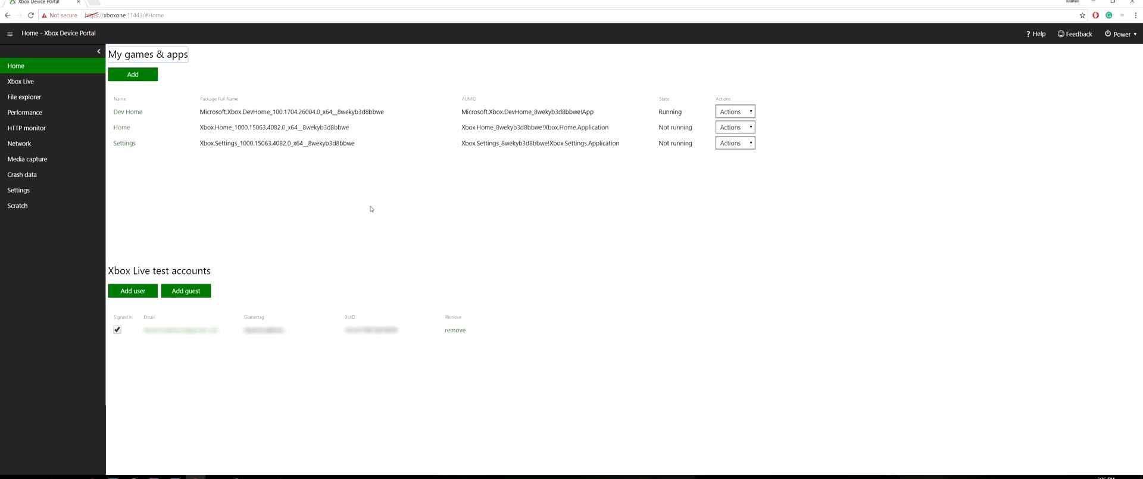
pyautogui.click(196, 46)
pyautogui.click(22, 81)
pyautogui.click(16, 66)
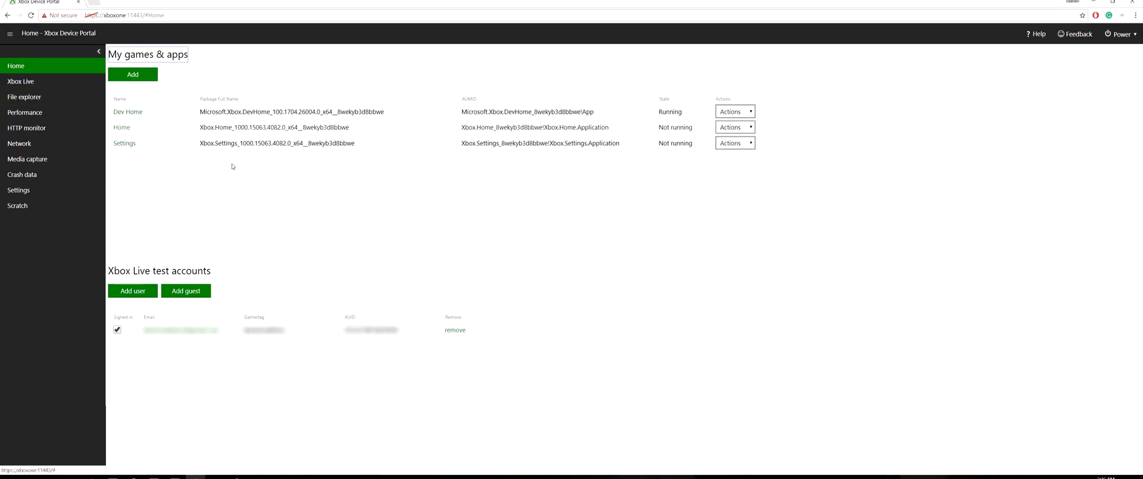
pyautogui.click(133, 74)
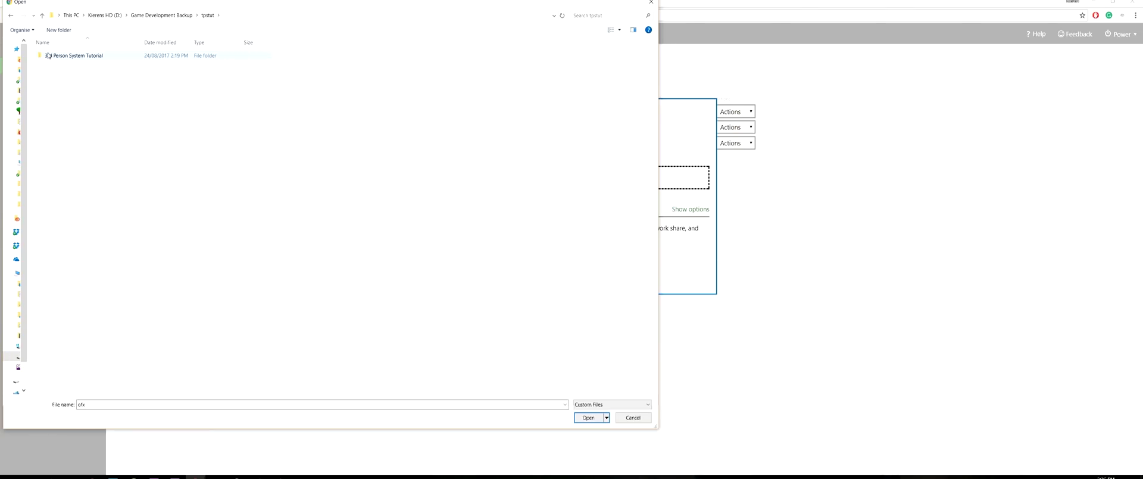
pyautogui.doubleClick(52, 56)
# Select the x64 .appxbundle from AppPackages\3rd Person System Tutorial_1.0.0.0_Test and continue
pyautogui.doubleClick(53, 98)
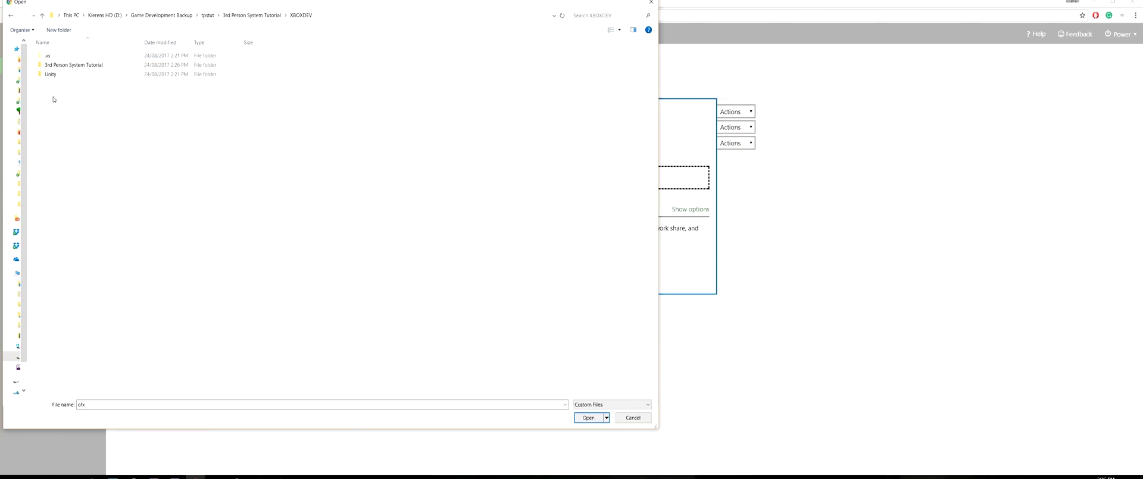
pyautogui.doubleClick(59, 65)
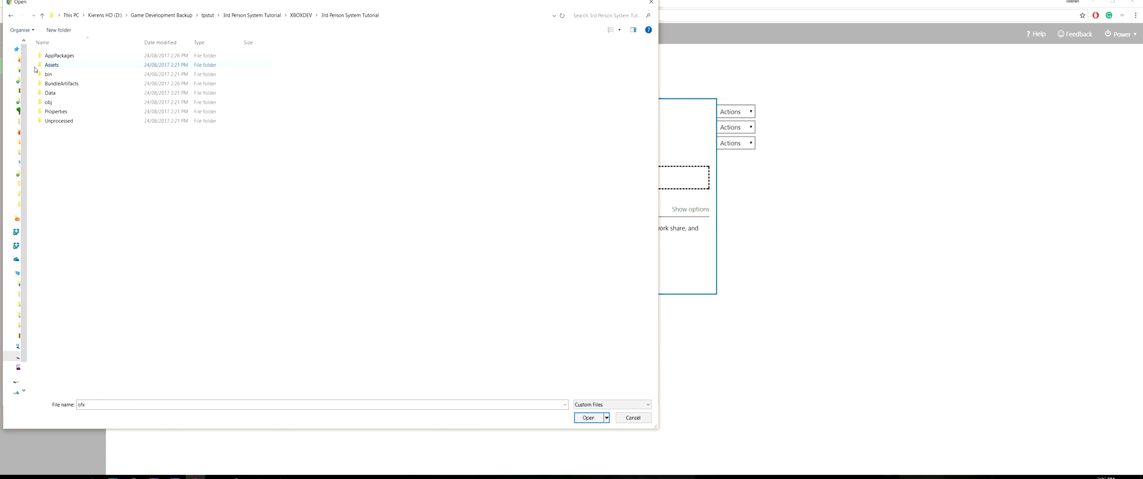
pyautogui.doubleClick(50, 55)
pyautogui.moveTo(115, 6); pyautogui.dragTo(402, 27)
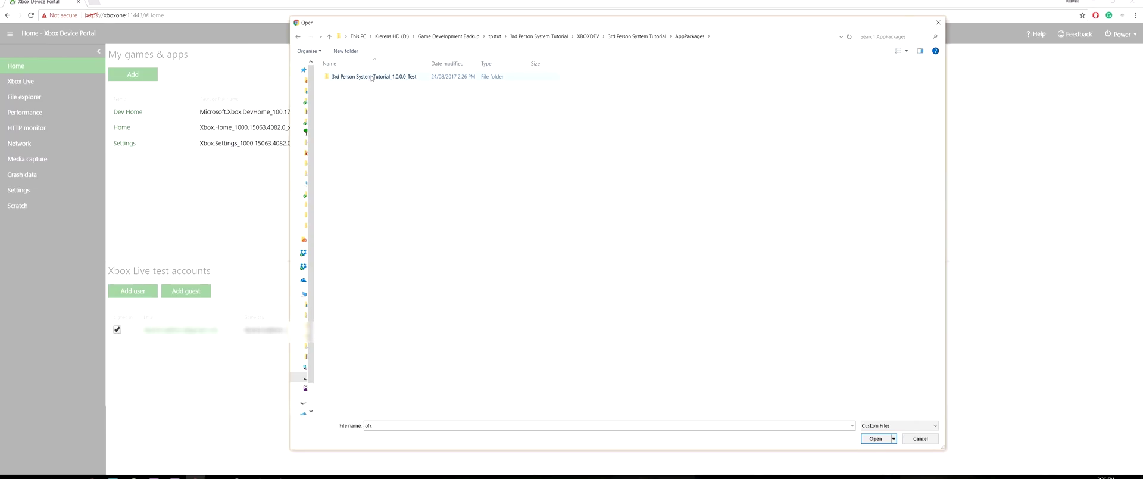
pyautogui.doubleClick(370, 78)
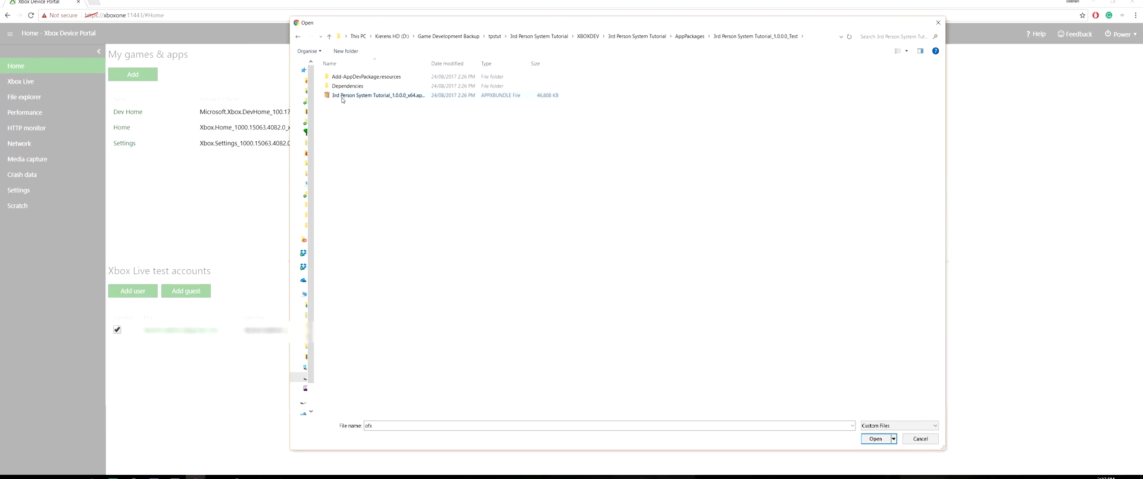
pyautogui.doubleClick(343, 96)
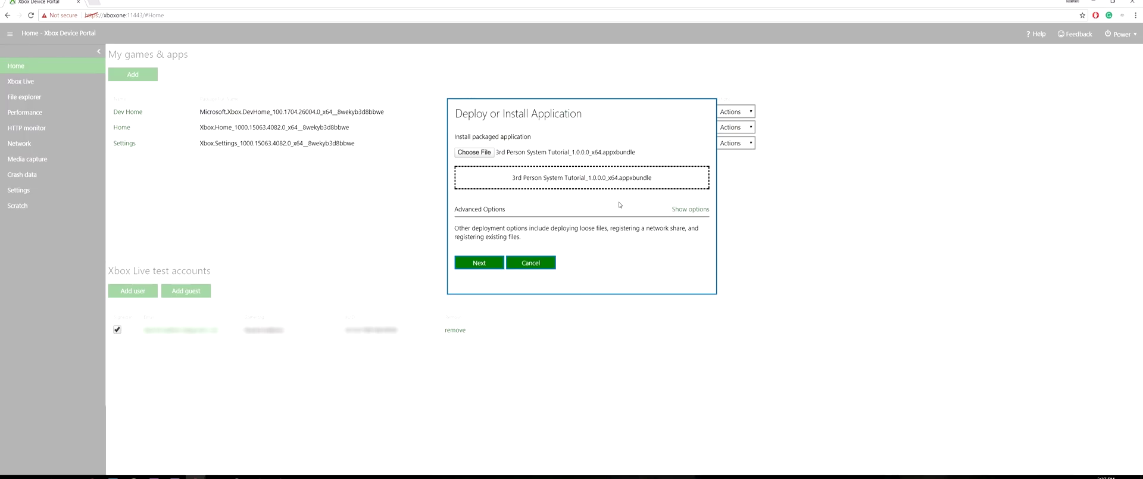
pyautogui.click(483, 263)
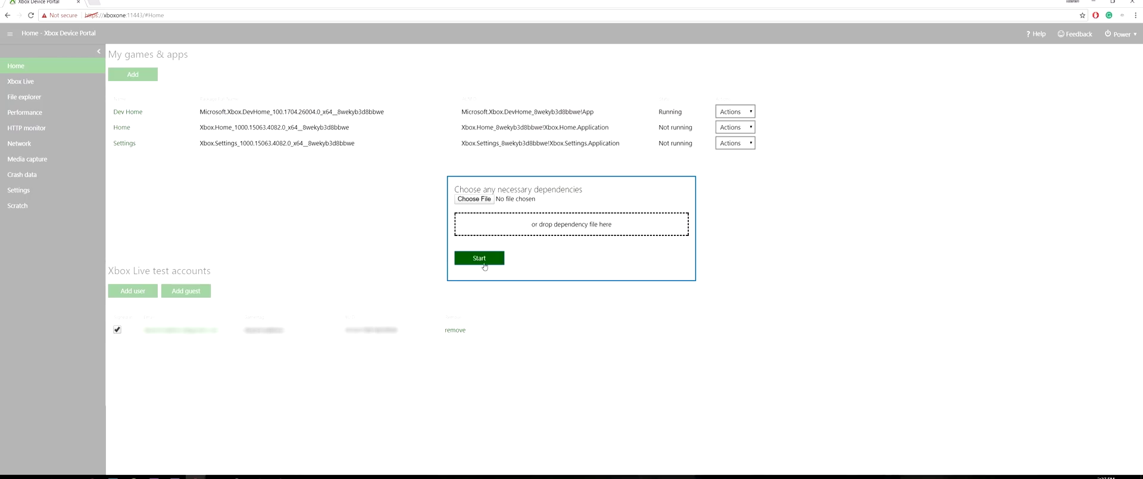
# Add x64 dependencies .NET Native Framework 1.3, .NET Native Runtime 1.4 and VCLibs 14.00, then start installing
pyautogui.click(476, 202)
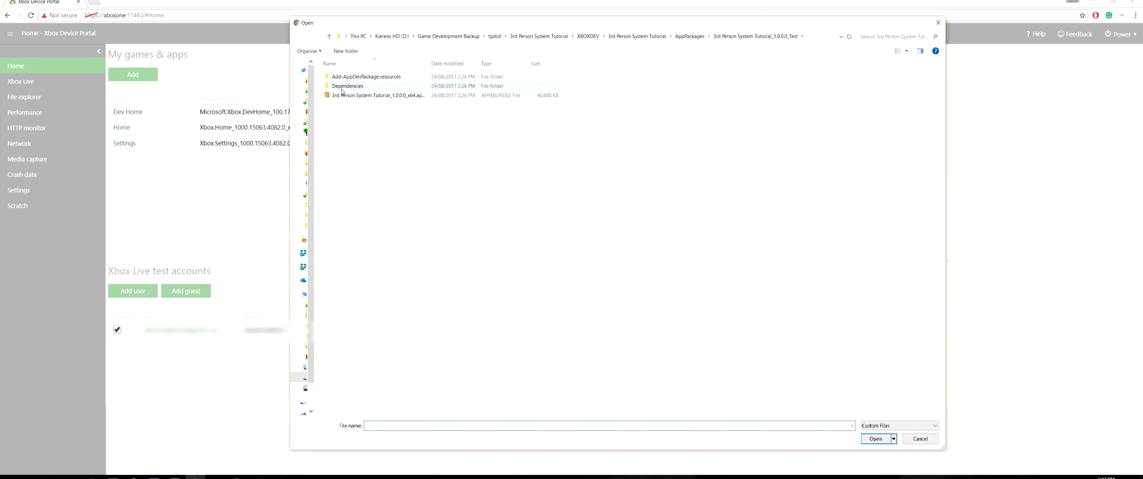
pyautogui.doubleClick(337, 87)
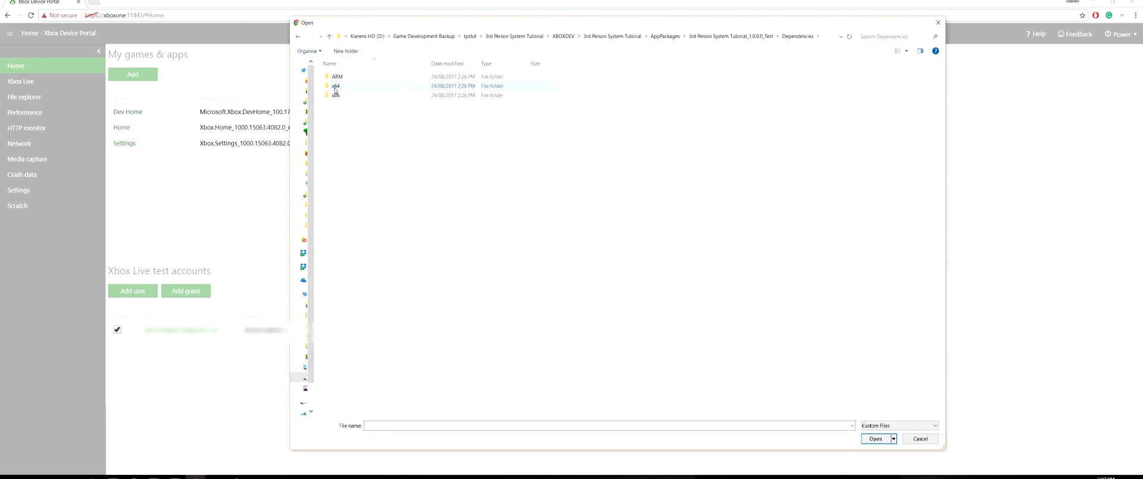
pyautogui.doubleClick(347, 87)
pyautogui.doubleClick(346, 76)
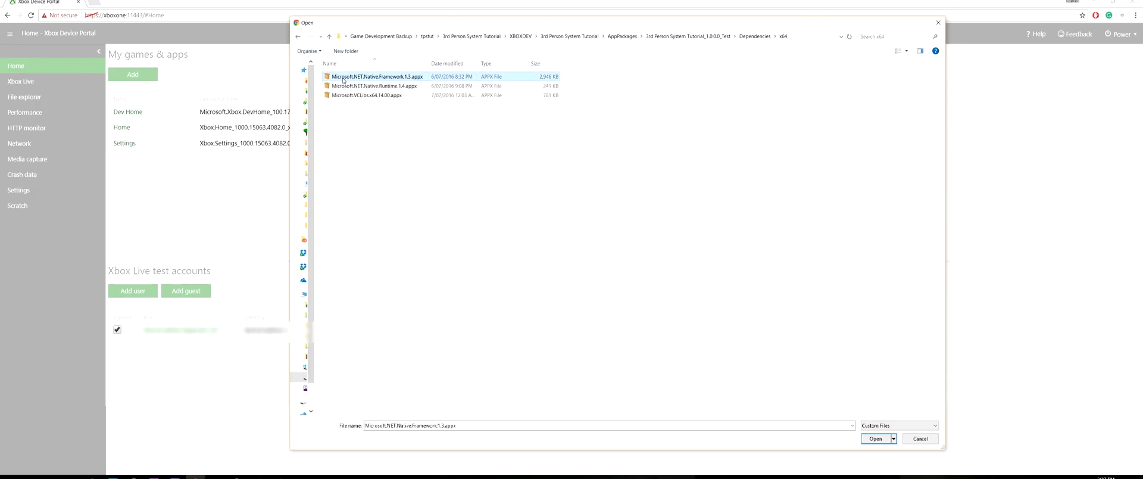
pyautogui.click(473, 200)
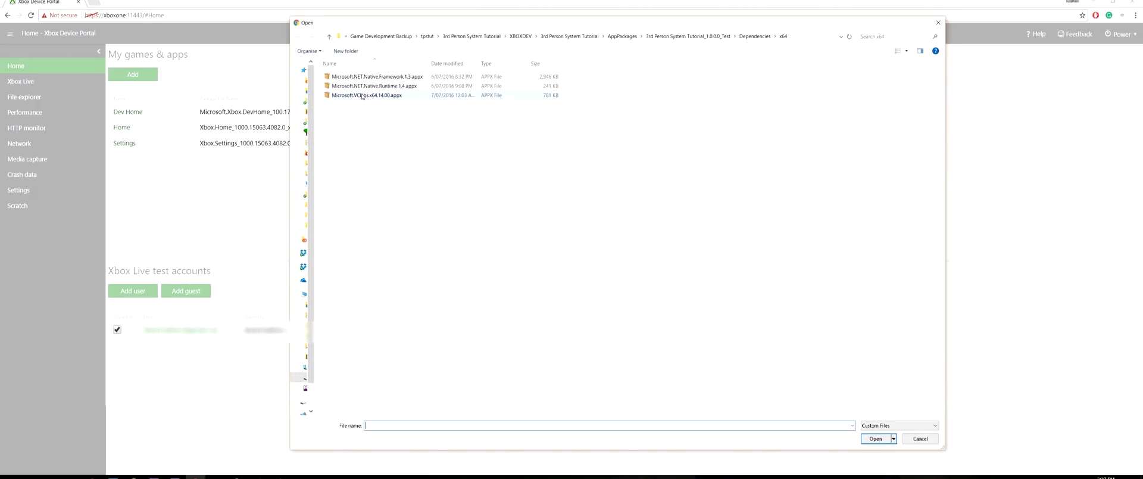
pyautogui.doubleClick(346, 86)
pyautogui.click(473, 199)
pyautogui.doubleClick(357, 95)
pyautogui.click(481, 314)
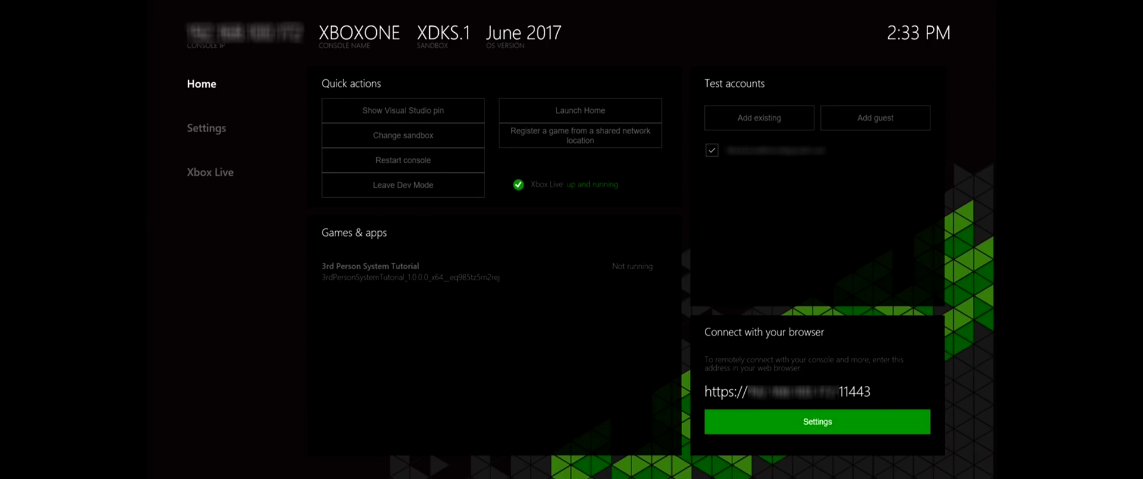
pyautogui.press('Up')
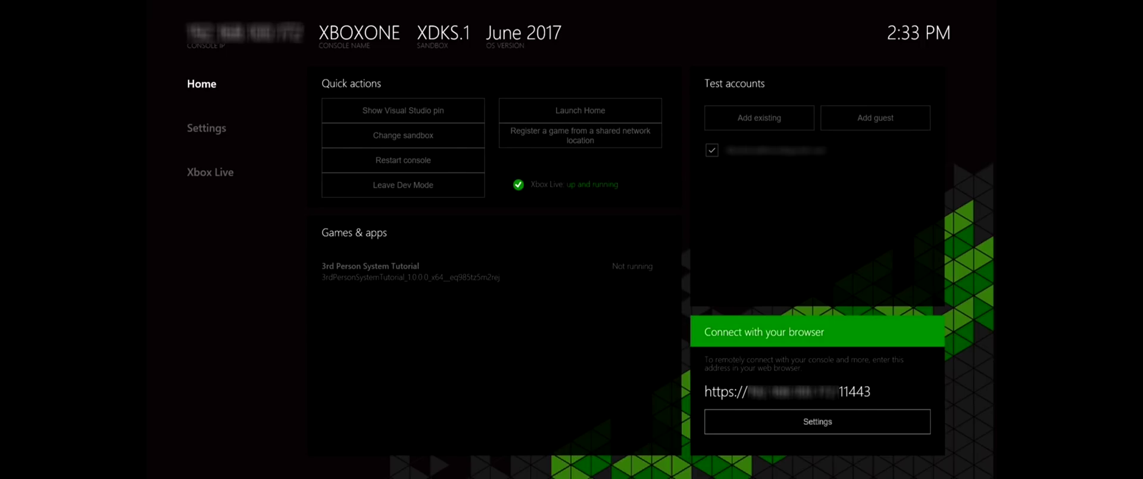
pyautogui.press('Left')
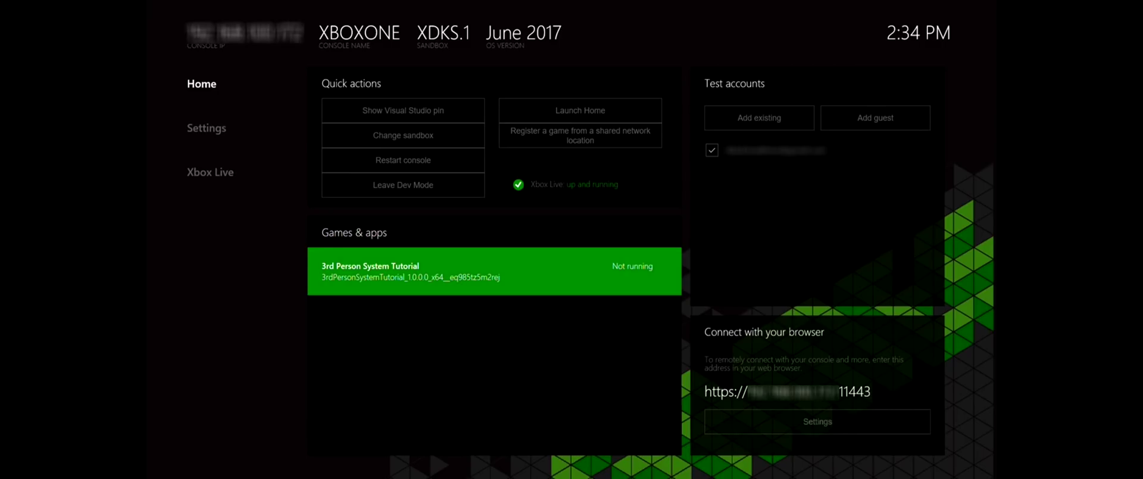
pyautogui.press('Menu')
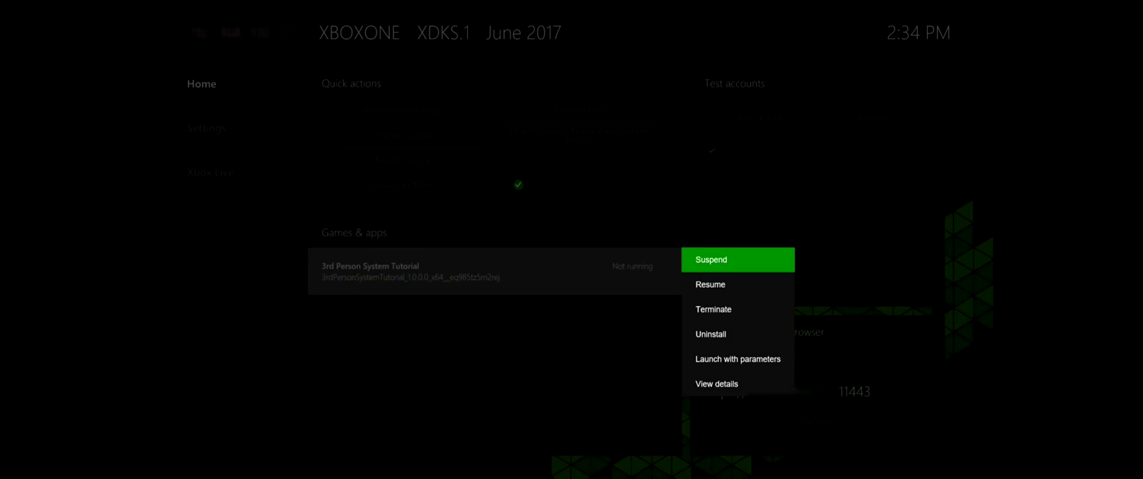
pyautogui.press('Down')
pyautogui.press('Down')
pyautogui.press('Down')
pyautogui.press('Down')
pyautogui.press('Down')
pyautogui.press('Return')
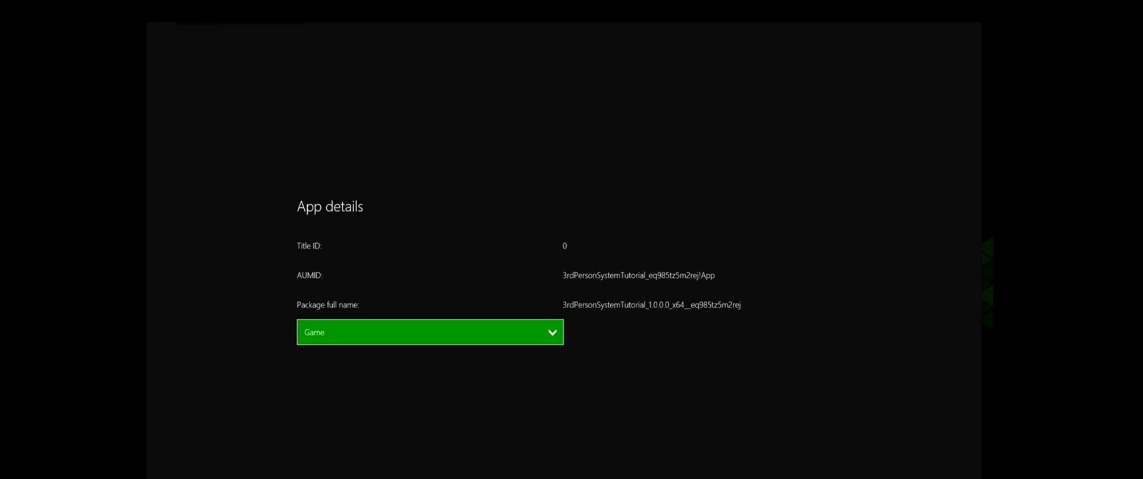
pyautogui.press('Return')
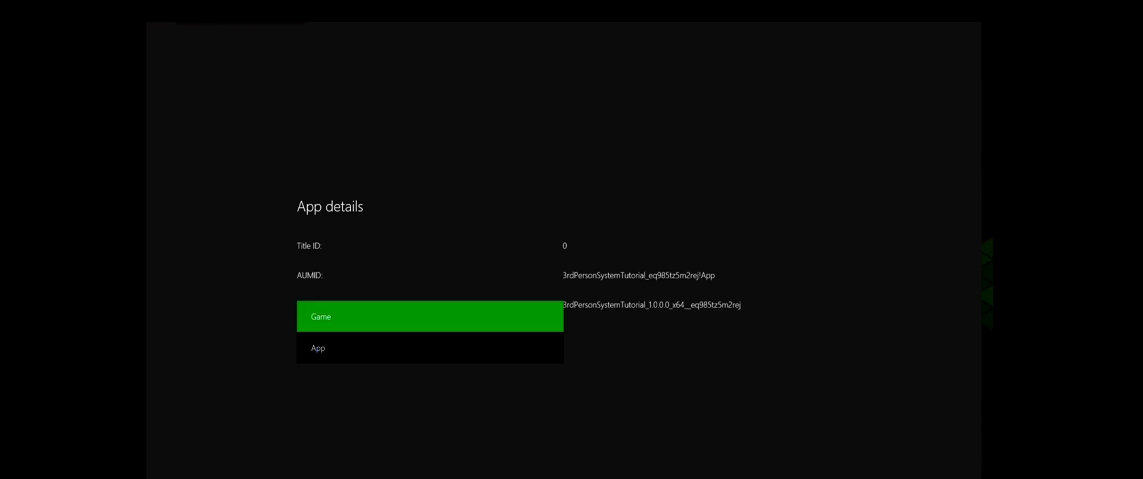
pyautogui.press('Down')
pyautogui.press('Up')
pyautogui.press('Down')
pyautogui.press('Up')
pyautogui.press('Down')
pyautogui.press('Return')
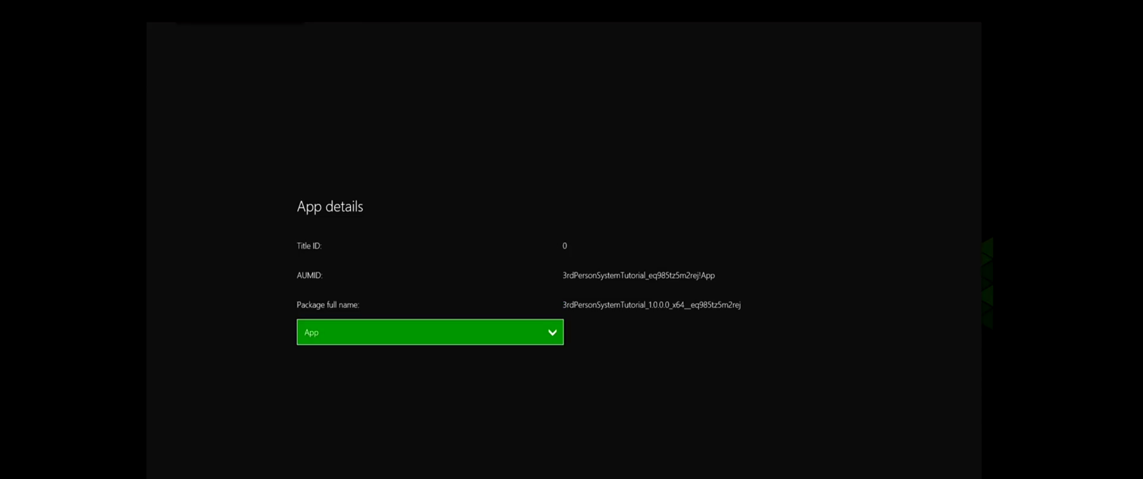
pyautogui.press('Return')
pyautogui.press('Up')
pyautogui.press('Return')
pyautogui.press('Escape')
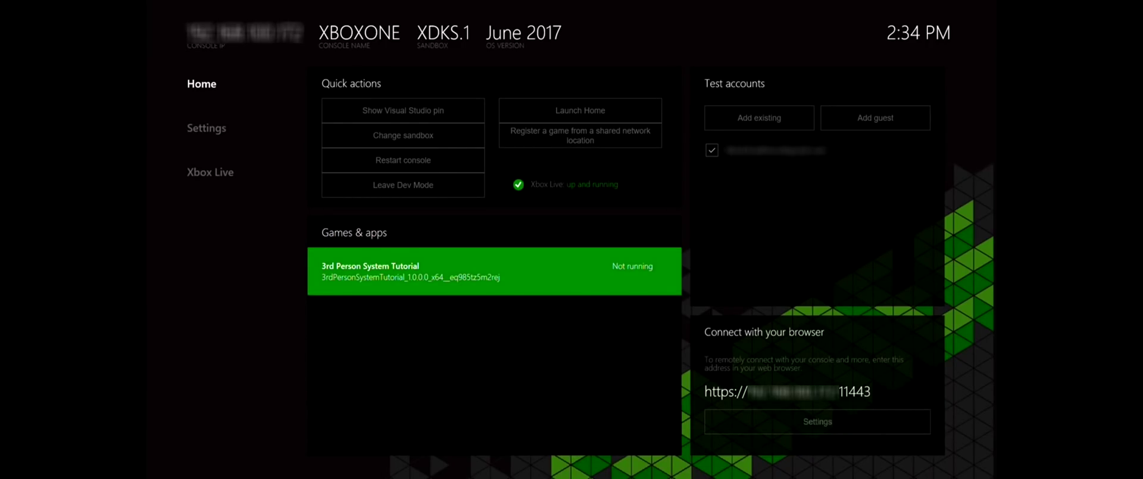
pyautogui.press('Up')
pyautogui.press('Up')
pyautogui.press('Up')
pyautogui.press('Up')
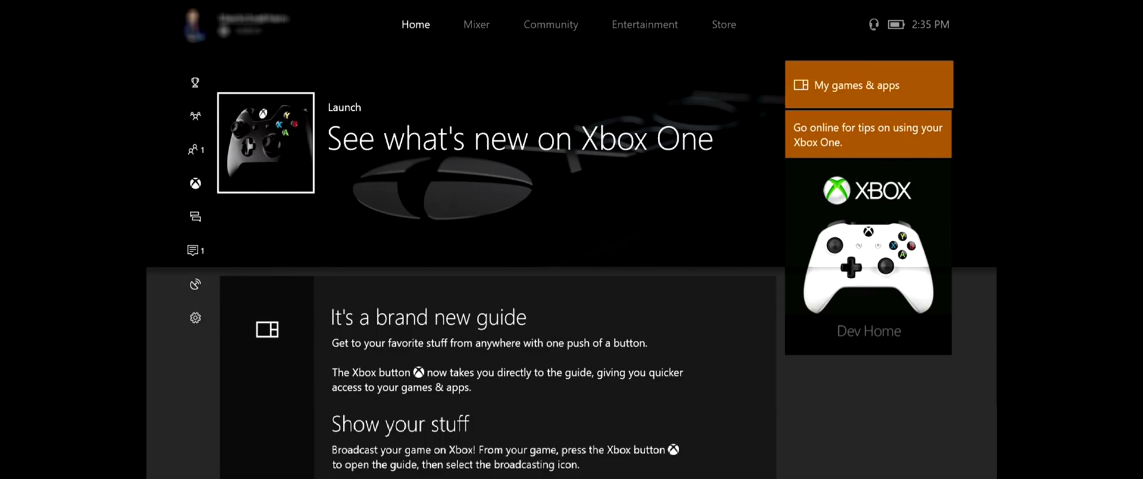
# From the Xbox guide, go to Games & apps to find the 3rd Person System Tutorial game
pyautogui.press('super')
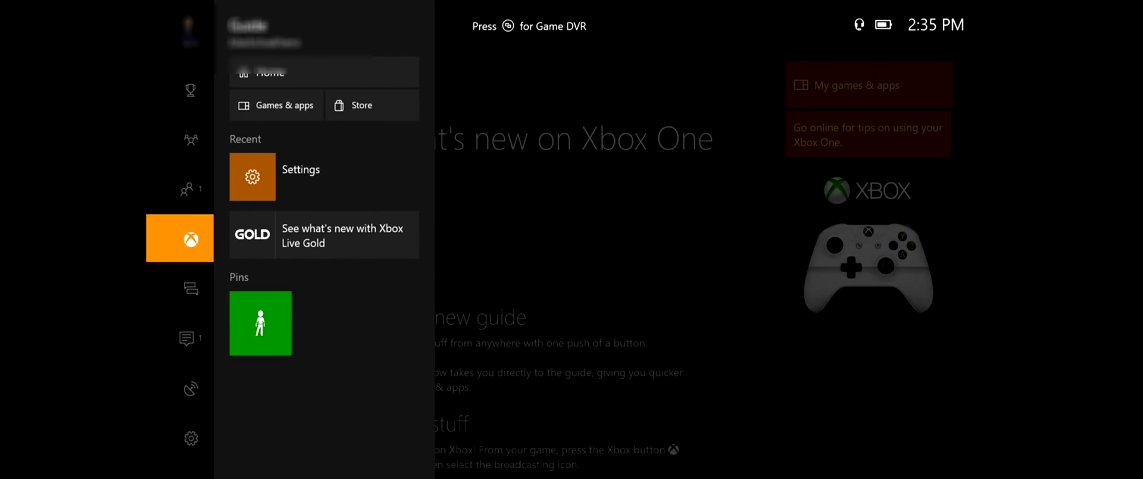
pyautogui.press('Right')
pyautogui.press('Down')
pyautogui.press('Return')
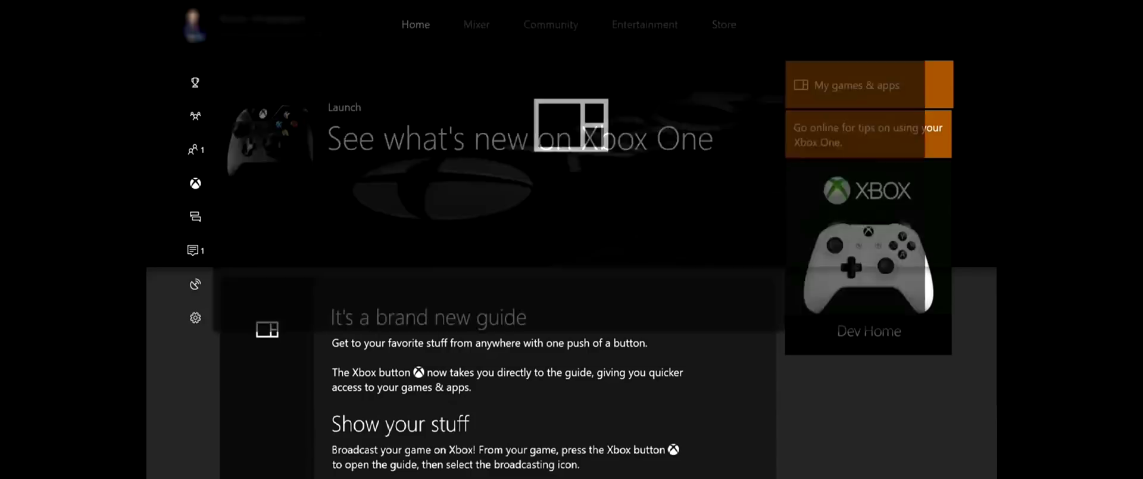